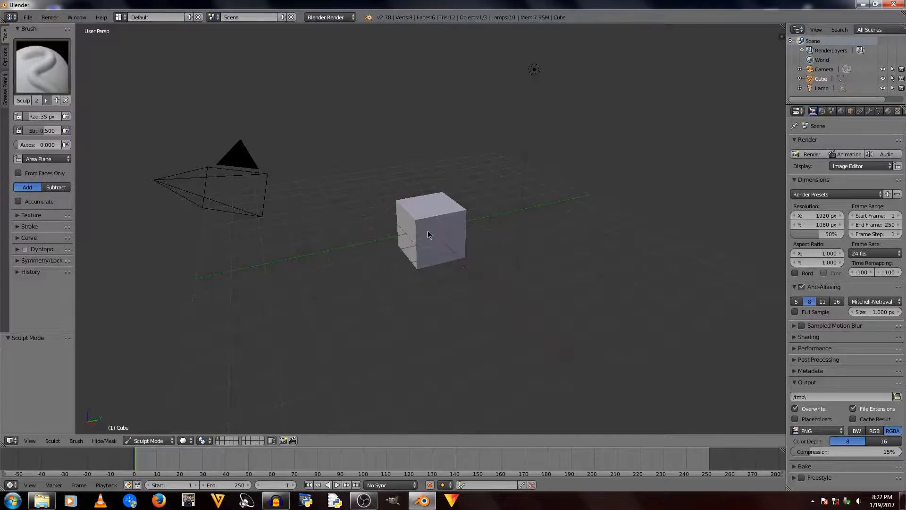
# Examine the default cube from several angles in Sculpt Mode
pyautogui.moveTo(428, 230); pyautogui.dragTo(486, 221, button='middle')
pyautogui.scroll(4, 470, 239)
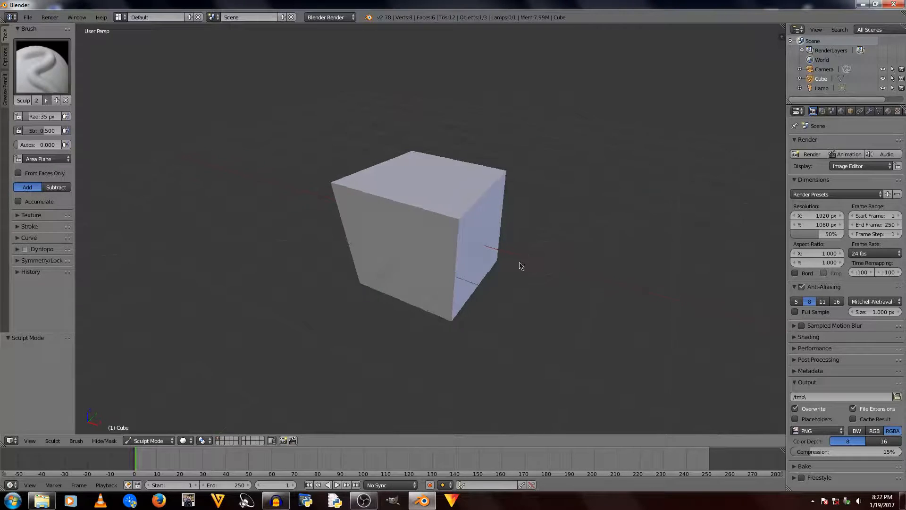
pyautogui.moveTo(518, 264); pyautogui.dragTo(474, 240, button='middle')
pyautogui.moveTo(467, 273); pyautogui.dragTo(446, 298, button='middle')
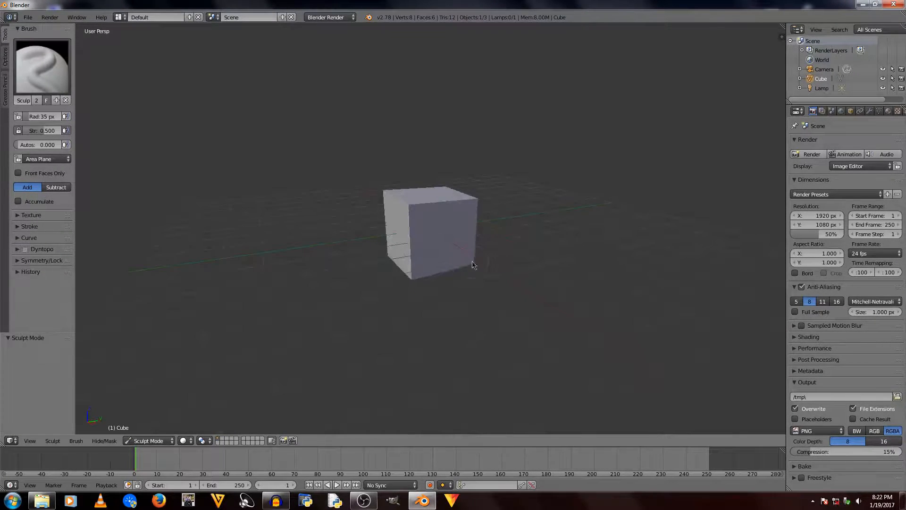
pyautogui.moveTo(406, 210); pyautogui.dragTo(518, 259, button='middle')
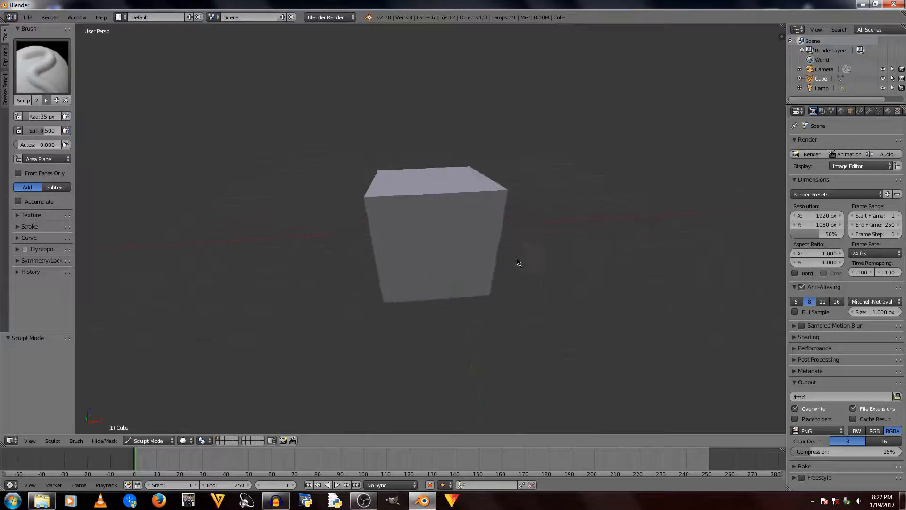
pyautogui.scroll(3, 477, 179)
pyautogui.scroll(-3, 496, 301)
pyautogui.moveTo(472, 299); pyautogui.dragTo(491, 225, button='middle')
pyautogui.click(491, 222)
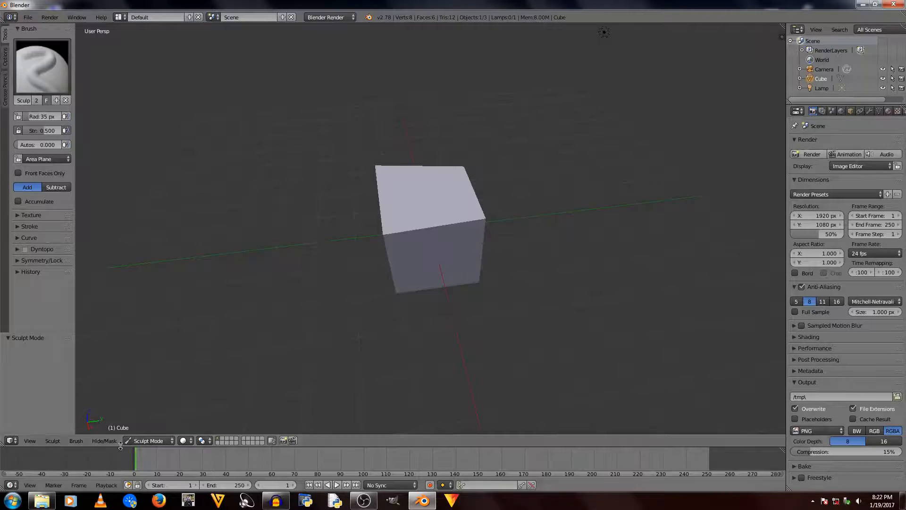
# Switch the cube from Sculpt Mode to Object Mode
pyautogui.click(150, 441)
pyautogui.click(149, 431)
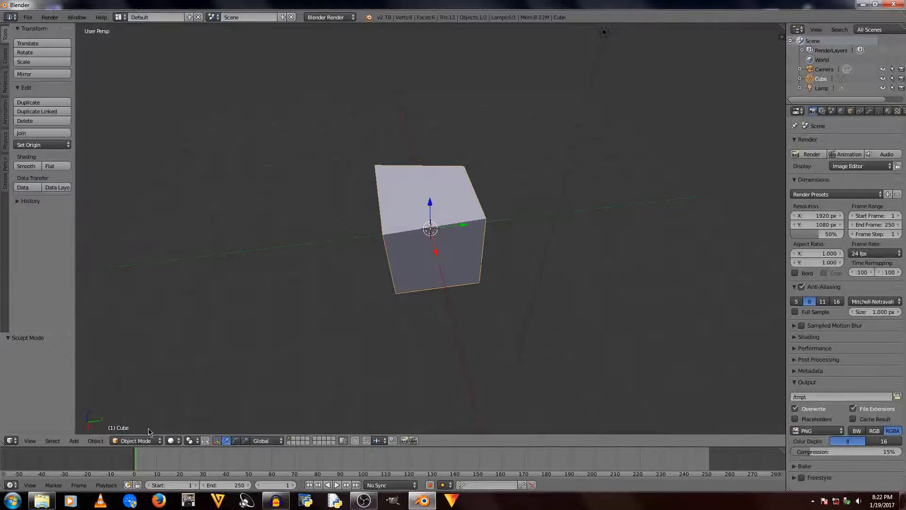
pyautogui.moveTo(217, 262); pyautogui.dragTo(270, 256, button='middle')
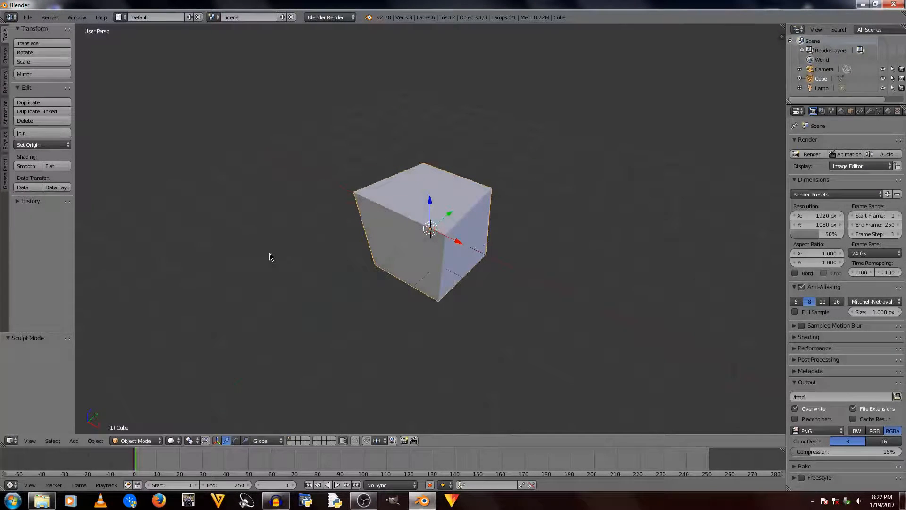
# Select a single upper corner vertex of the cube in Edit Mode and return to Object Mode
pyautogui.press('Tab')
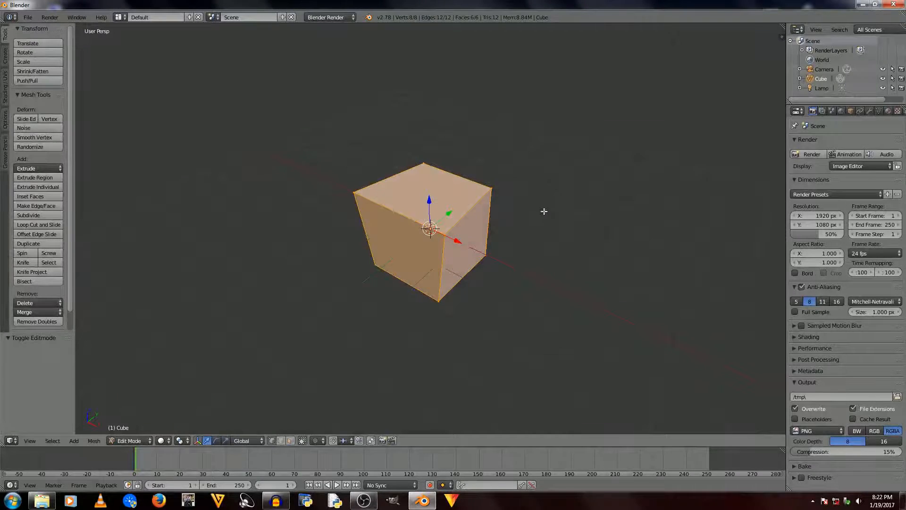
pyautogui.moveTo(542, 210); pyautogui.dragTo(416, 184, button='middle')
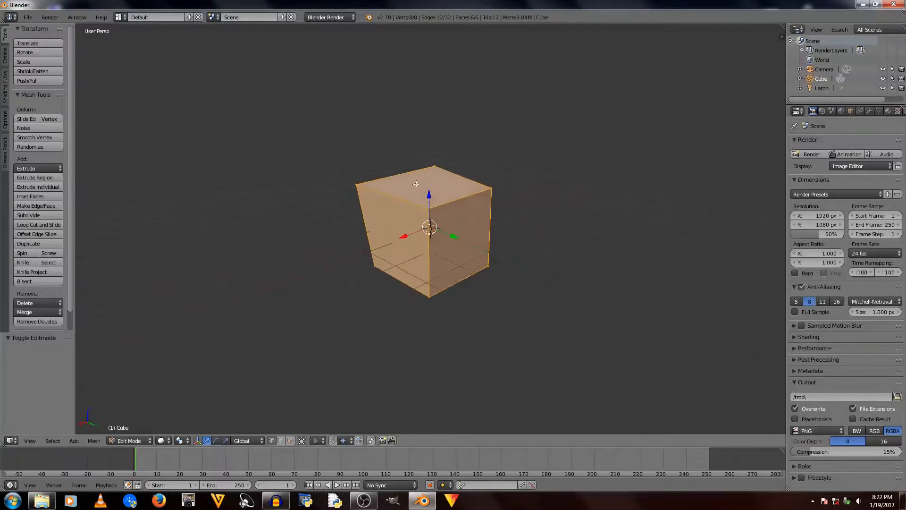
pyautogui.moveTo(445, 308); pyautogui.dragTo(469, 276, button='middle')
pyautogui.rightClick(491, 193)
pyautogui.moveTo(490, 194); pyautogui.dragTo(423, 205, button='middle')
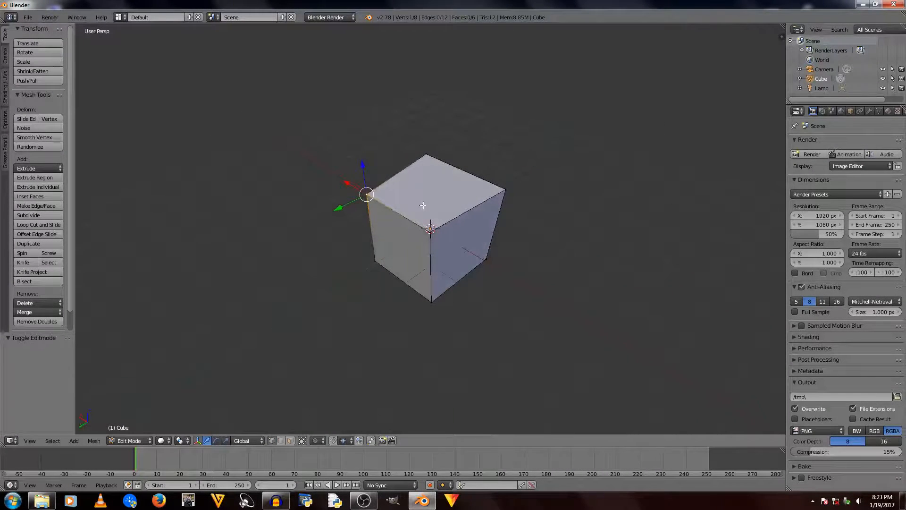
pyautogui.moveTo(487, 228); pyautogui.dragTo(448, 241, button='middle')
pyautogui.moveTo(549, 259); pyautogui.dragTo(502, 251, button='middle')
pyautogui.press('Tab')
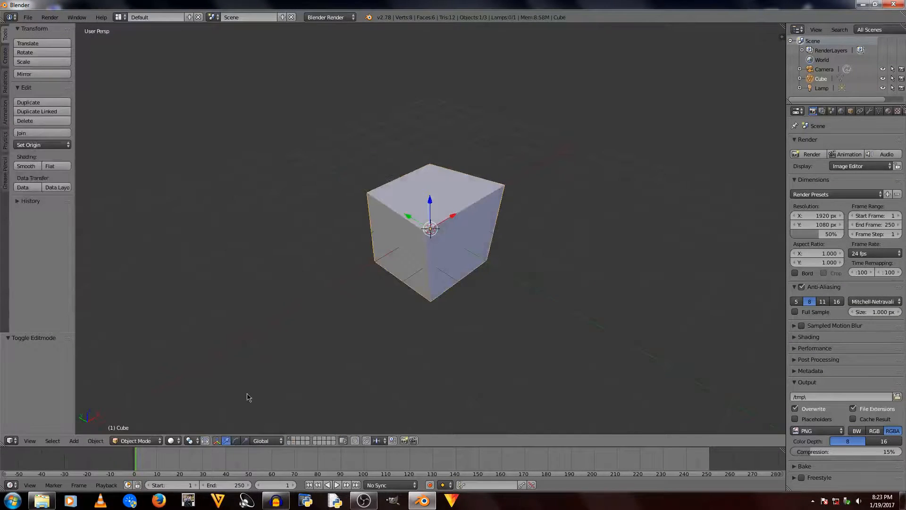
# In Edit Mode, extrude one of the cube's upper corner vertices outward by about X -2.190, Y 0.602, Z -0.293
pyautogui.click(155, 440)
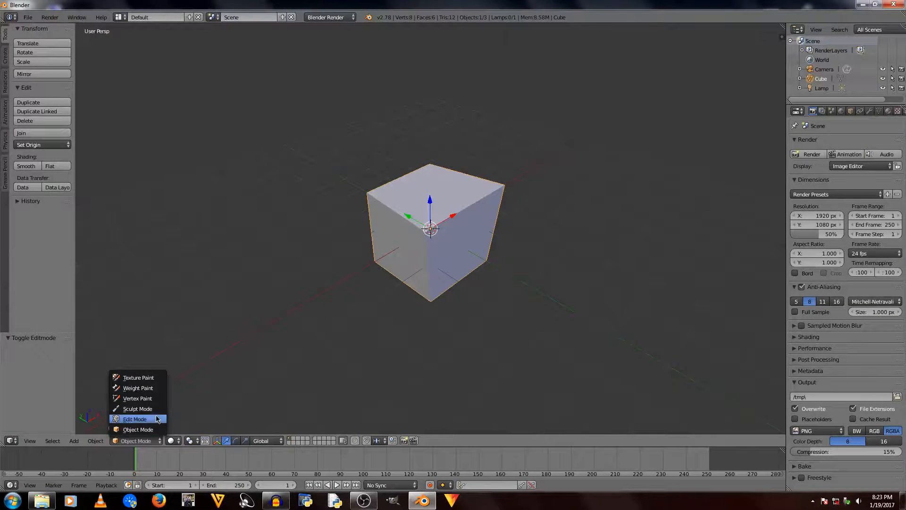
pyautogui.moveTo(578, 322); pyautogui.dragTo(523, 318, button='middle')
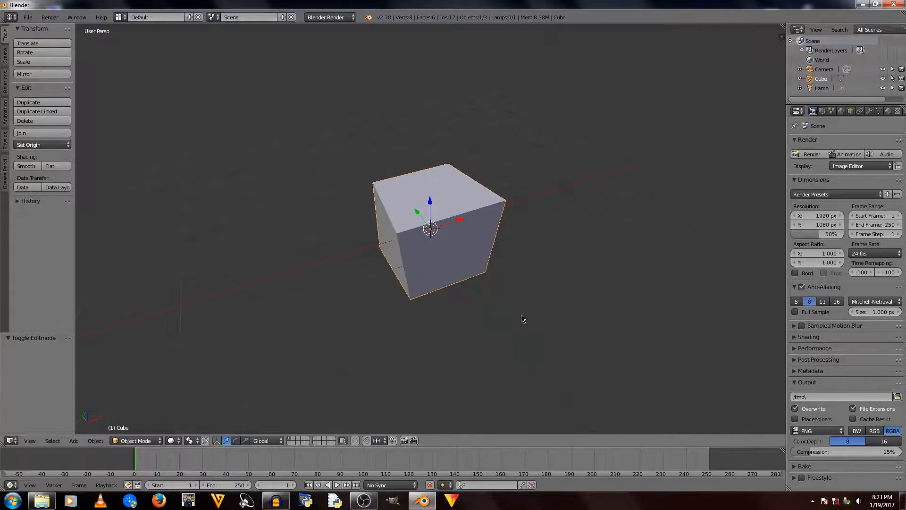
pyautogui.press('Tab')
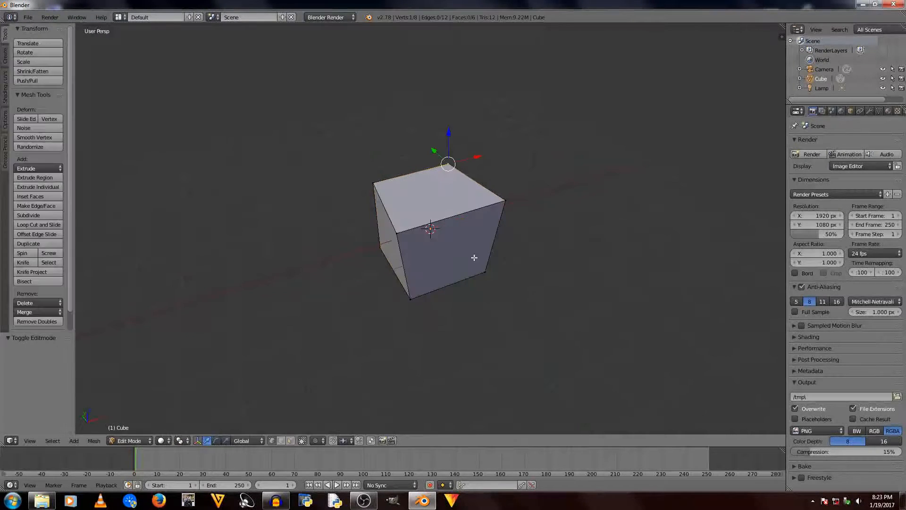
pyautogui.rightClick(398, 244)
pyautogui.moveTo(431, 253); pyautogui.dragTo(425, 258, button='middle')
pyautogui.press('e')
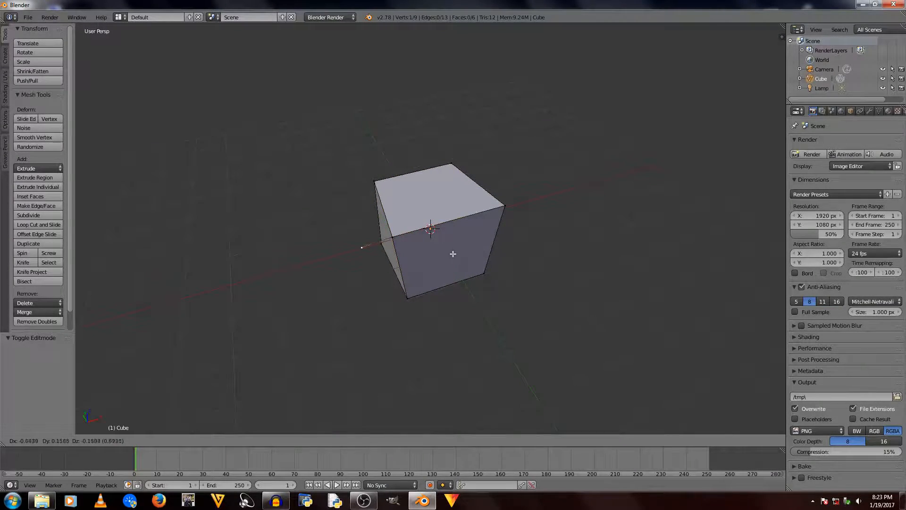
pyautogui.click(388, 261)
# With edge selection, fill a triangular face between the extruded edge and the adjacent upper edge of the cube
pyautogui.click(281, 440)
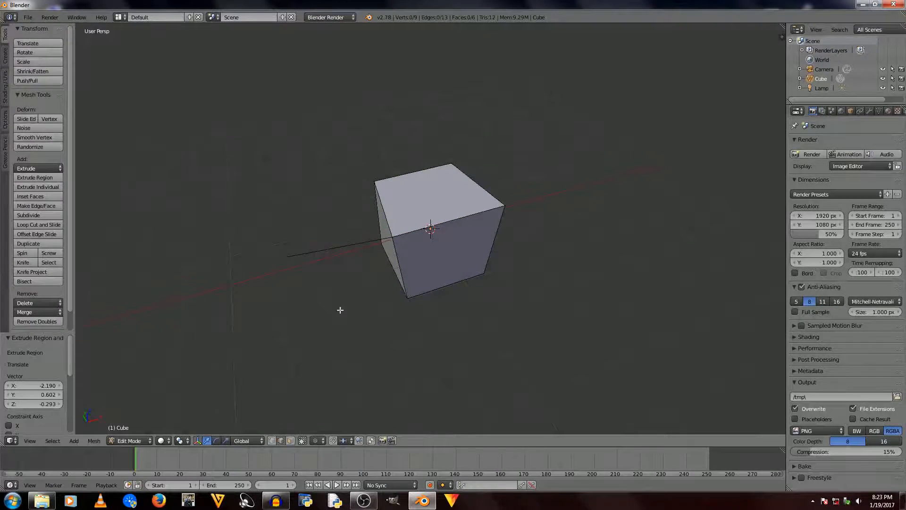
pyautogui.rightClick(346, 239)
pyautogui.keyDown('shift'); pyautogui.rightClick(387, 206); pyautogui.keyUp('shift')
pyautogui.press('f')
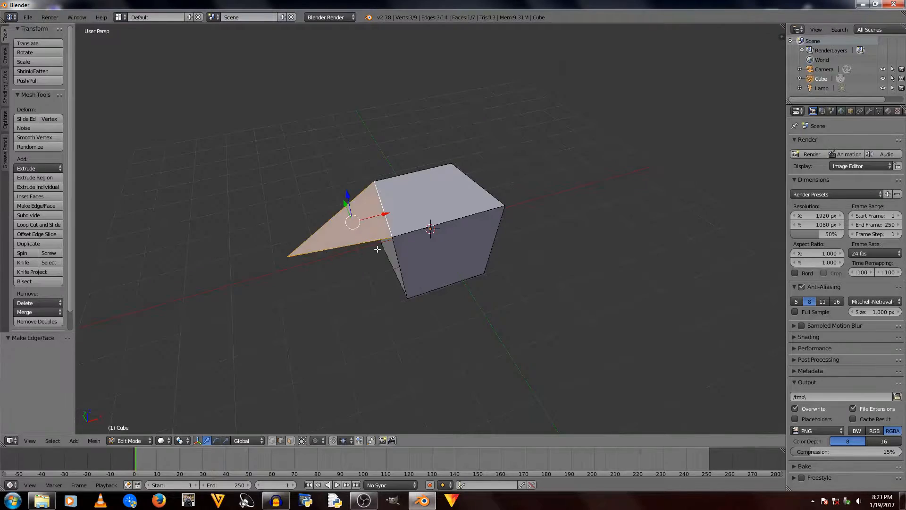
# Extrude the two outer edges of the triangular face upward along Z by about 1.137
pyautogui.moveTo(387, 206); pyautogui.dragTo(409, 251, button='middle')
pyautogui.rightClick(404, 252)
pyautogui.keyDown('shift'); pyautogui.rightClick(366, 234); pyautogui.keyUp('shift')
pyautogui.press('e')
pyautogui.press('z')
pyautogui.click(409, 200)
# Fill a face between the two vertical edges at the open side of the raised walls
pyautogui.moveTo(407, 201); pyautogui.dragTo(348, 230, button='middle')
pyautogui.rightClick(367, 202)
pyautogui.keyDown('shift'); pyautogui.rightClick(393, 148); pyautogui.keyUp('shift')
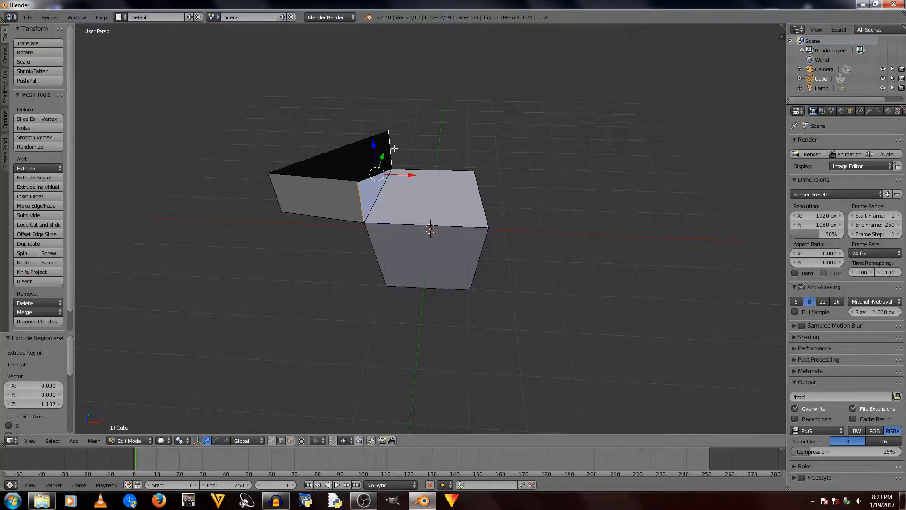
pyautogui.press('f')
# Undo all the extrusions and filled faces on the cube and return to Object Mode
pyautogui.moveTo(394, 148); pyautogui.dragTo(498, 235, button='middle')
pyautogui.press('Tab')
pyautogui.press('Tab')
pyautogui.hotkey('ctrl', 'z')
pyautogui.hotkey('ctrl', 'z')
pyautogui.hotkey('ctrl', 'z')
pyautogui.hotkey('ctrl', 'z')
pyautogui.hotkey('ctrl', 'z')
pyautogui.hotkey('ctrl', 'z')
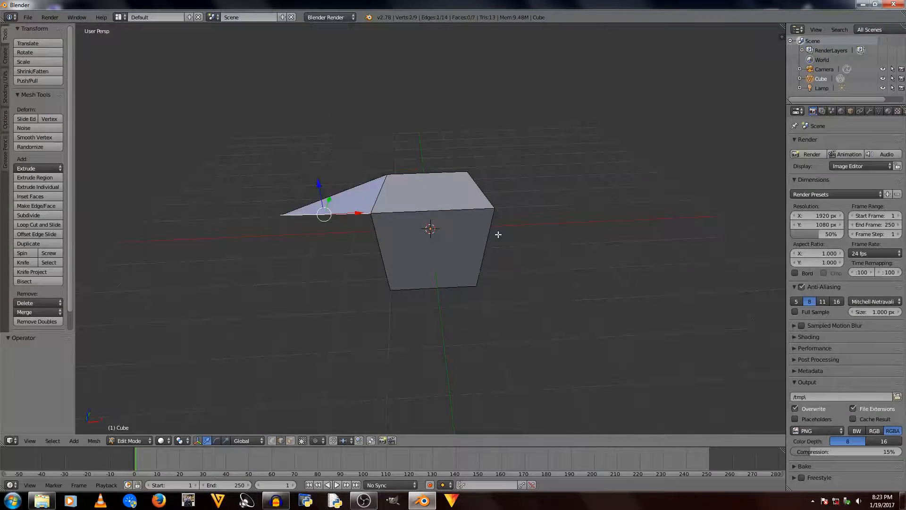
pyautogui.hotkey('ctrl', 'z')
pyautogui.hotkey('ctrl', 'z')
pyautogui.hotkey('ctrl', 'z')
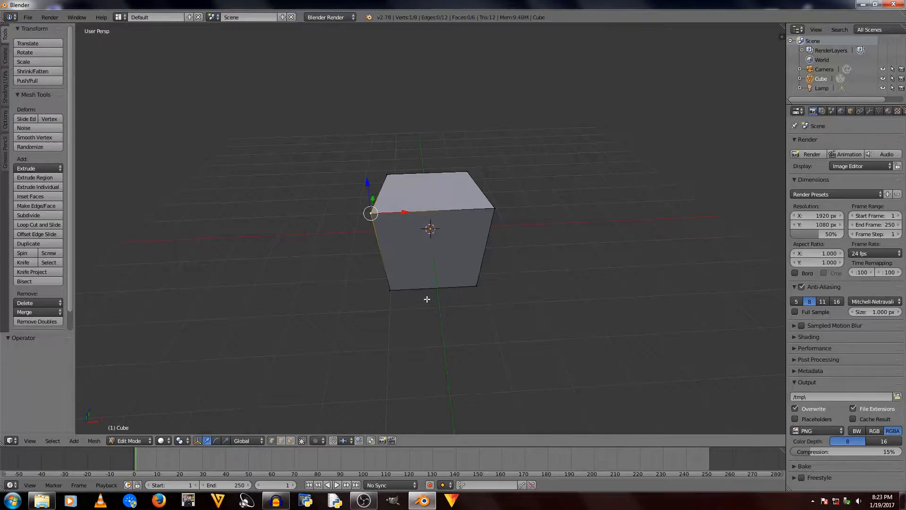
pyautogui.press('Tab')
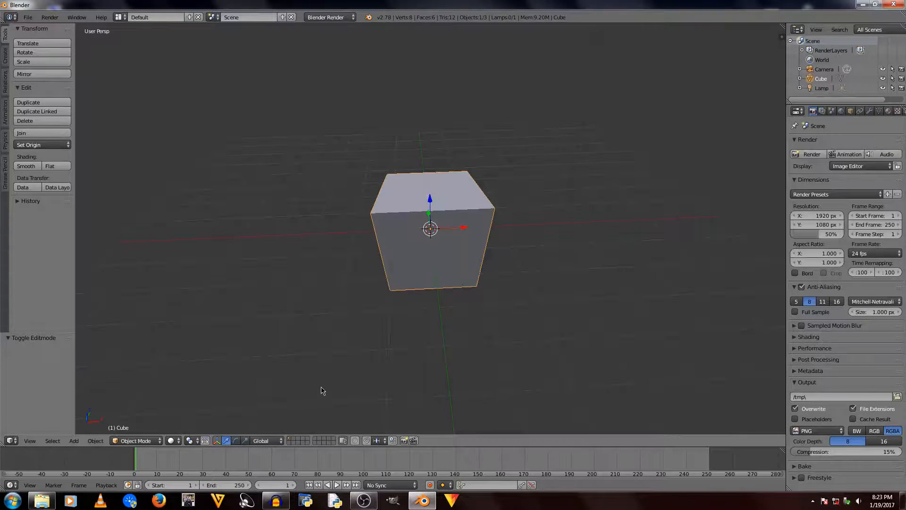
# Switch the cube to Sculpt Mode and try brush strokes across its upper corners
pyautogui.press('`')
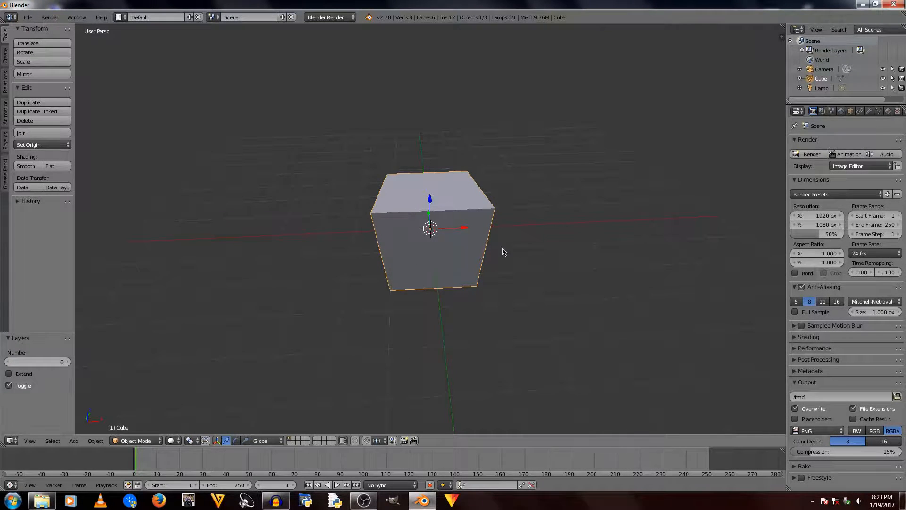
pyautogui.moveTo(532, 274); pyautogui.dragTo(425, 231, button='middle')
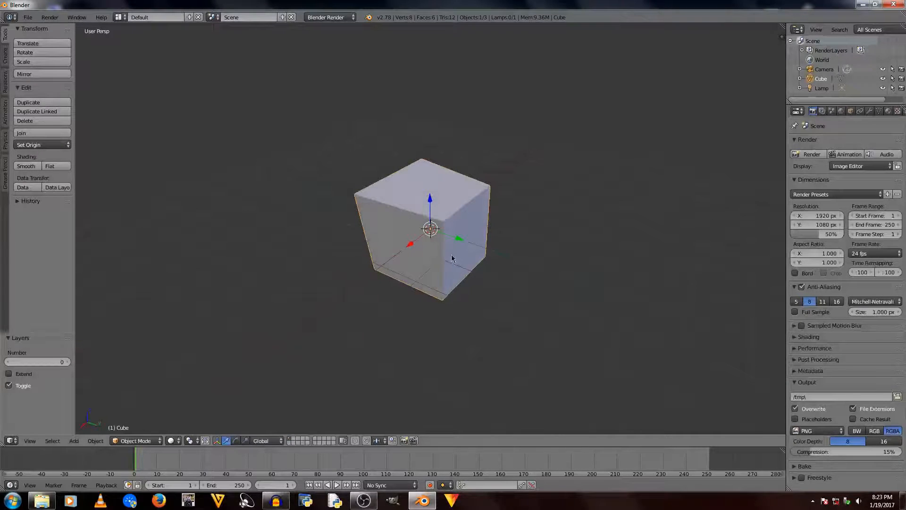
pyautogui.click(141, 441)
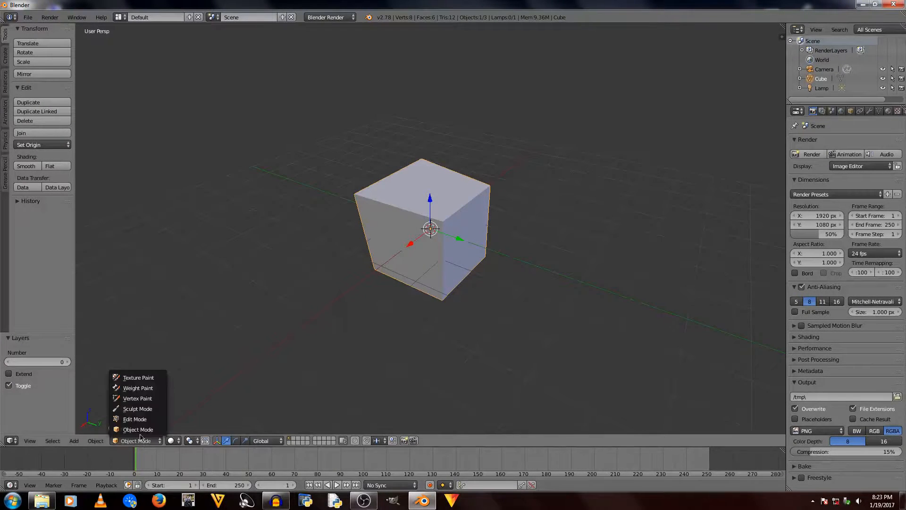
pyautogui.click(142, 412)
pyautogui.moveTo(453, 219)
pyautogui.mouseDown()
pyautogui.moveTo(434, 212)
pyautogui.moveTo(524, 191)
pyautogui.mouseUp()
pyautogui.moveTo(435, 241); pyautogui.dragTo(515, 253, button='middle')
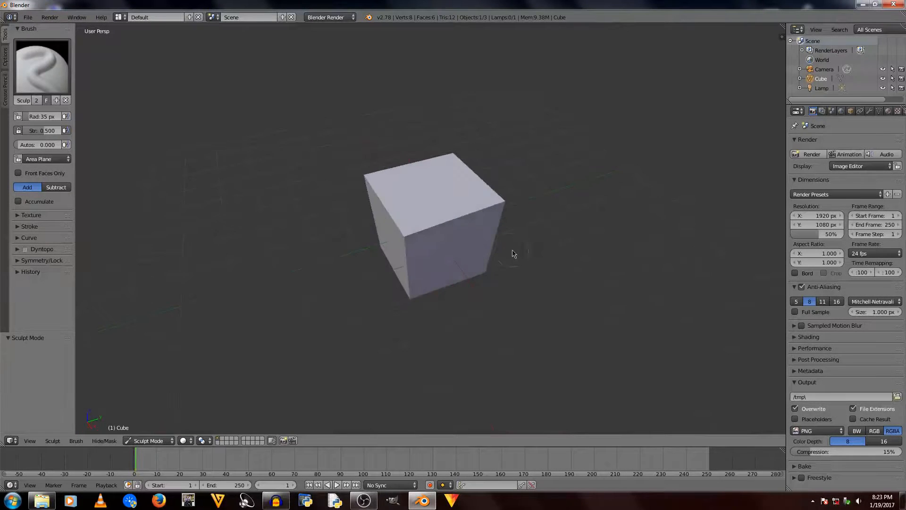
pyautogui.moveTo(506, 205)
pyautogui.mouseDown()
pyautogui.moveTo(495, 203)
pyautogui.moveTo(522, 190)
pyautogui.moveTo(509, 200)
pyautogui.moveTo(514, 195)
pyautogui.mouseUp()
pyautogui.moveTo(662, 269); pyautogui.dragTo(526, 280, button='middle')
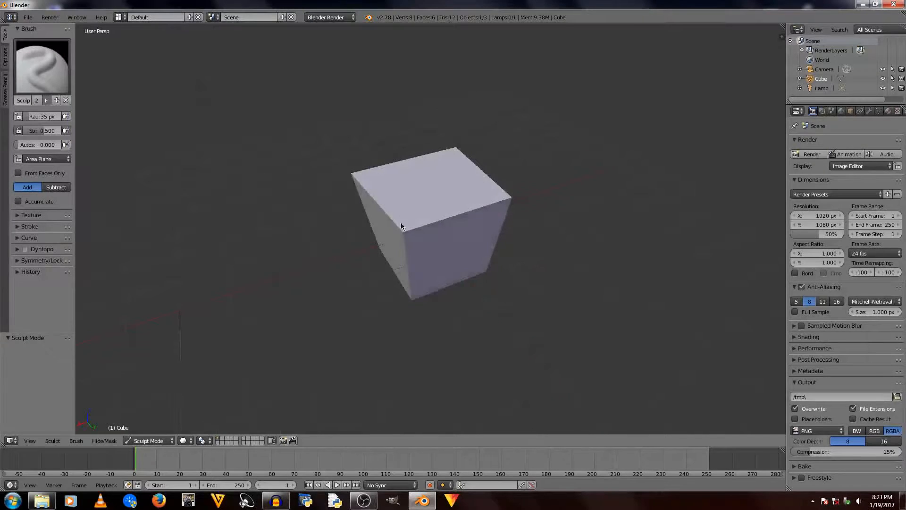
pyautogui.moveTo(399, 257)
pyautogui.mouseDown(button='middle')
pyautogui.moveTo(469, 208)
pyautogui.moveTo(623, 215)
pyautogui.moveTo(585, 232)
pyautogui.mouseUp(button='middle')
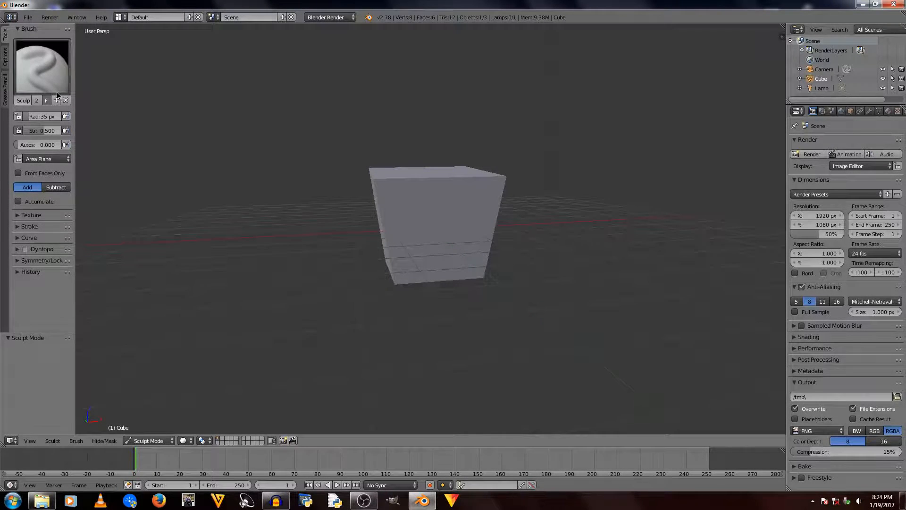
pyautogui.moveTo(462, 186); pyautogui.dragTo(372, 322, button='middle')
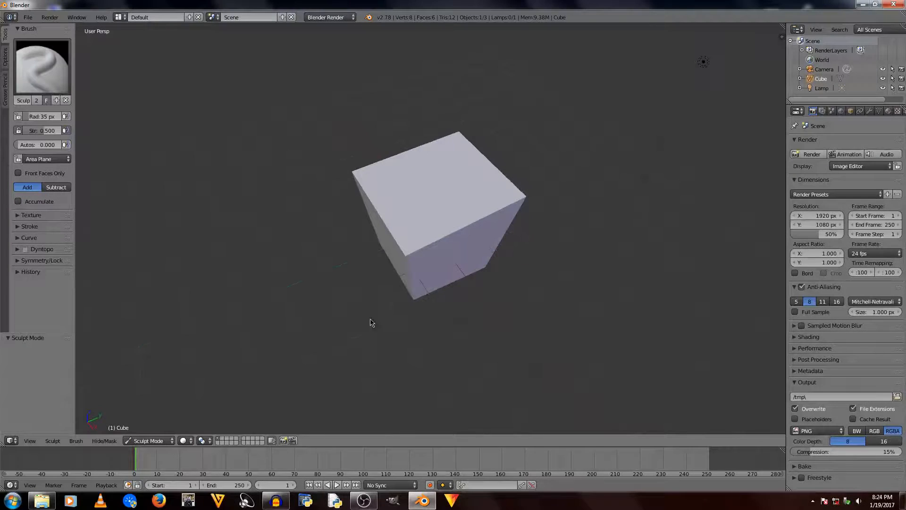
# Return the cube to Object Mode and delete it
pyautogui.click(149, 440)
pyautogui.click(160, 439)
pyautogui.click(156, 440)
pyautogui.click(154, 428)
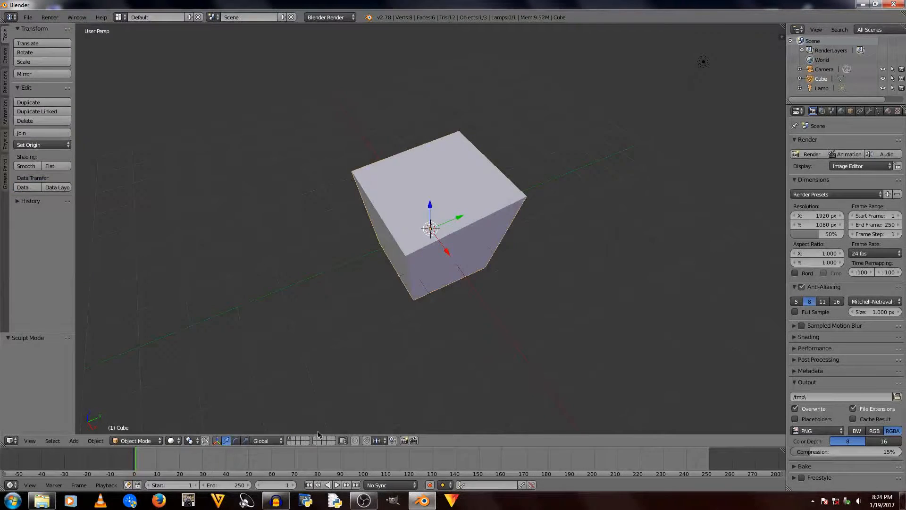
pyautogui.scroll(-3, 457, 253)
pyautogui.moveTo(458, 253); pyautogui.dragTo(399, 262, button='middle')
pyautogui.press('x')
pyautogui.click(443, 209)
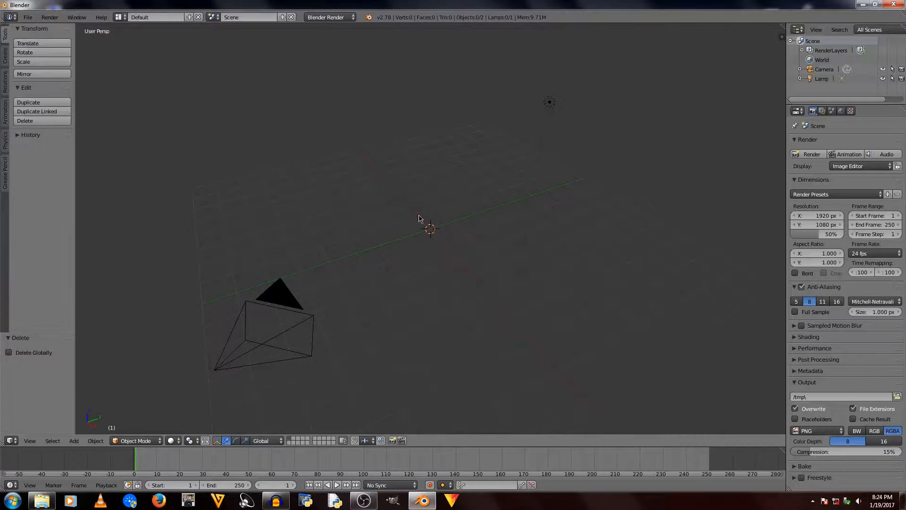
# Select the remaining camera and lamp and delete them from the scene
pyautogui.press('a')
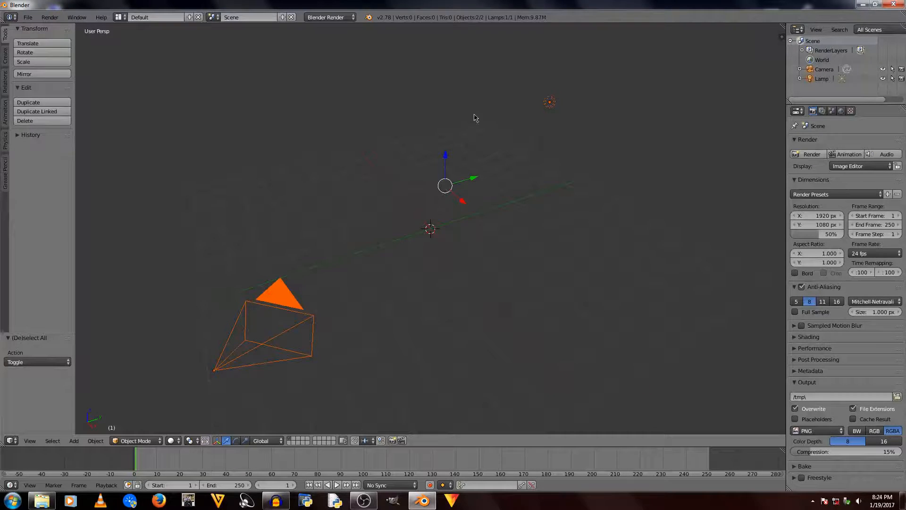
pyautogui.press('x')
pyautogui.click(444, 125)
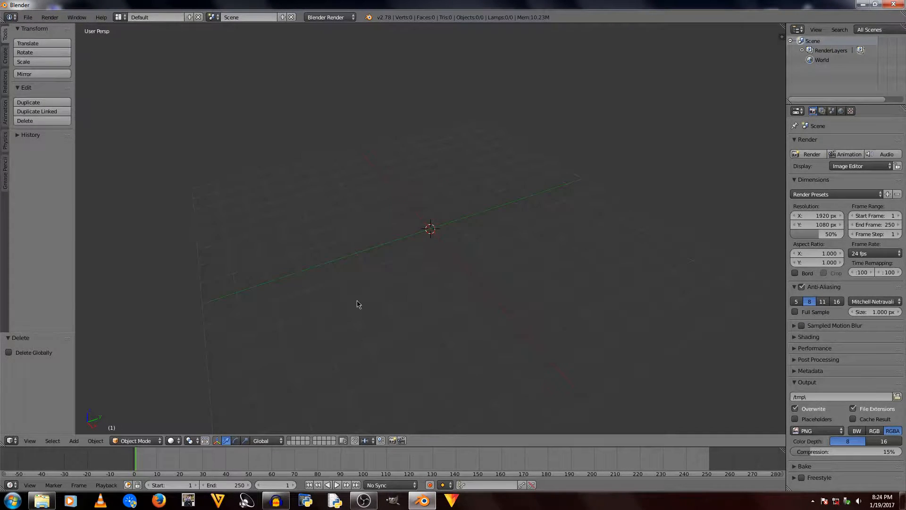
# Add a UV sphere mesh with the default 32 segments, 16 rings and size 1.000
pyautogui.hotkey('shift', 'a')
pyautogui.moveTo(416, 166)
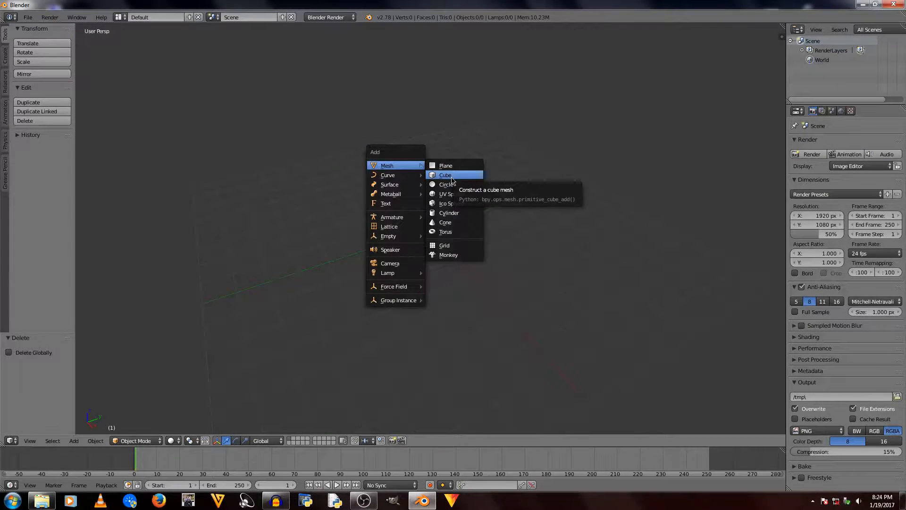
pyautogui.click(446, 194)
pyautogui.scroll(4, 523, 290)
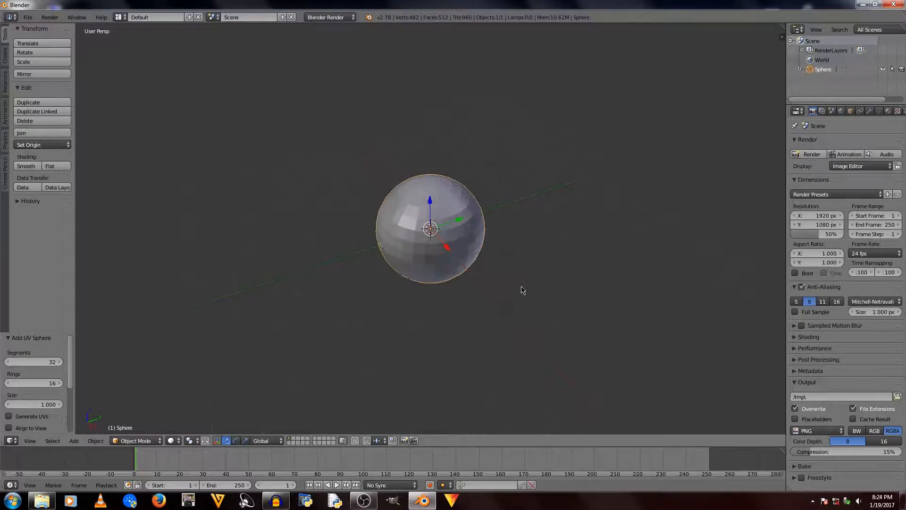
# Switch the UV sphere to Sculpt Mode
pyautogui.click(137, 441)
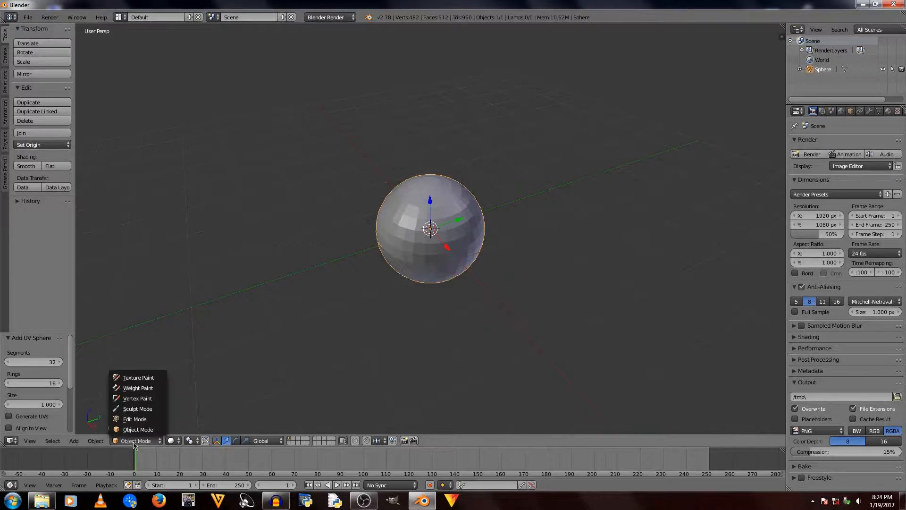
pyautogui.click(138, 409)
pyautogui.scroll(3, 571, 288)
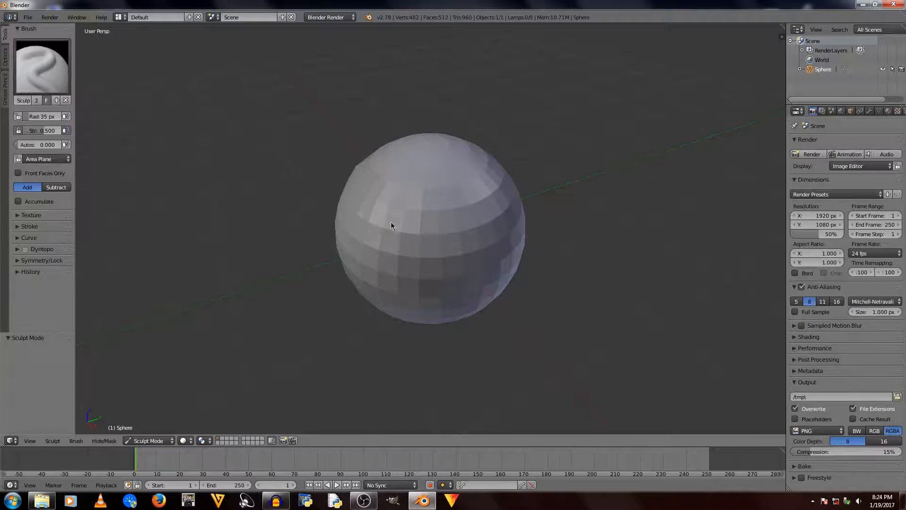
# Sculpt several freehand strokes over the front, sides and upper part of the UV sphere with the current brush in Add mode
pyautogui.moveTo(391, 224); pyautogui.dragTo(444, 213, button='middle')
pyautogui.moveTo(425, 219)
pyautogui.mouseDown()
pyautogui.moveTo(417, 237)
pyautogui.moveTo(393, 254)
pyautogui.moveTo(389, 245)
pyautogui.mouseUp()
pyautogui.scroll(-2, 390, 246)
pyautogui.moveTo(390, 245)
pyautogui.mouseDown(button='middle')
pyautogui.moveTo(470, 207)
pyautogui.moveTo(409, 234)
pyautogui.mouseUp(button='middle')
pyautogui.scroll(3, 409, 234)
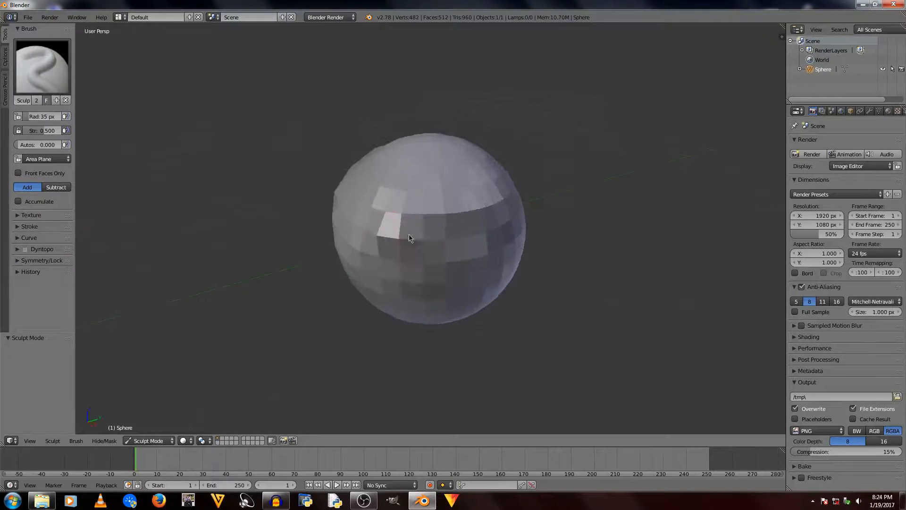
pyautogui.moveTo(387, 226); pyautogui.dragTo(337, 274)
pyautogui.scroll(-3, 337, 274)
pyautogui.moveTo(337, 274)
pyautogui.mouseDown(button='middle')
pyautogui.moveTo(396, 255)
pyautogui.moveTo(418, 231)
pyautogui.mouseUp(button='middle')
pyautogui.moveTo(418, 231)
pyautogui.mouseDown()
pyautogui.moveTo(397, 243)
pyautogui.moveTo(402, 236)
pyautogui.mouseUp()
pyautogui.moveTo(452, 204); pyautogui.dragTo(413, 232, button='middle')
pyautogui.moveTo(444, 236)
pyautogui.mouseDown()
pyautogui.moveTo(465, 219)
pyautogui.moveTo(455, 230)
pyautogui.mouseUp()
pyautogui.moveTo(455, 230); pyautogui.dragTo(359, 252, button='middle')
pyautogui.moveTo(425, 241)
pyautogui.mouseDown()
pyautogui.moveTo(469, 237)
pyautogui.moveTo(482, 213)
pyautogui.mouseUp()
pyautogui.moveTo(441, 231); pyautogui.dragTo(543, 227, button='middle')
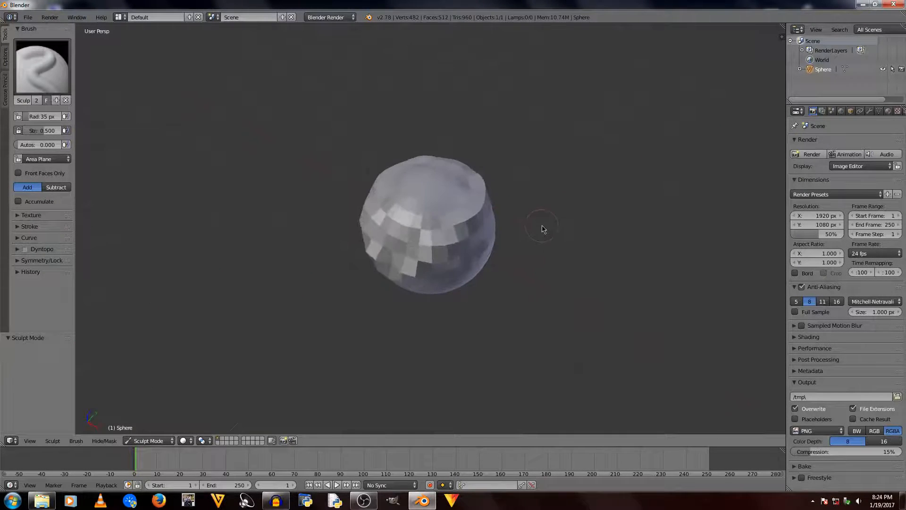
pyautogui.scroll(2, 528, 212)
pyautogui.scroll(-5, 502, 229)
pyautogui.moveTo(416, 292)
pyautogui.mouseDown(button='middle')
pyautogui.moveTo(468, 233)
pyautogui.moveTo(439, 245)
pyautogui.moveTo(442, 262)
pyautogui.moveTo(481, 268)
pyautogui.moveTo(522, 250)
pyautogui.moveTo(458, 265)
pyautogui.moveTo(439, 247)
pyautogui.moveTo(431, 235)
pyautogui.moveTo(453, 223)
pyautogui.moveTo(452, 172)
pyautogui.moveTo(460, 191)
pyautogui.moveTo(515, 199)
pyautogui.moveTo(530, 186)
pyautogui.moveTo(492, 176)
pyautogui.moveTo(450, 199)
pyautogui.moveTo(535, 235)
pyautogui.moveTo(535, 275)
pyautogui.moveTo(561, 214)
pyautogui.moveTo(446, 287)
pyautogui.mouseUp(button='middle')
pyautogui.scroll(6, 468, 234)
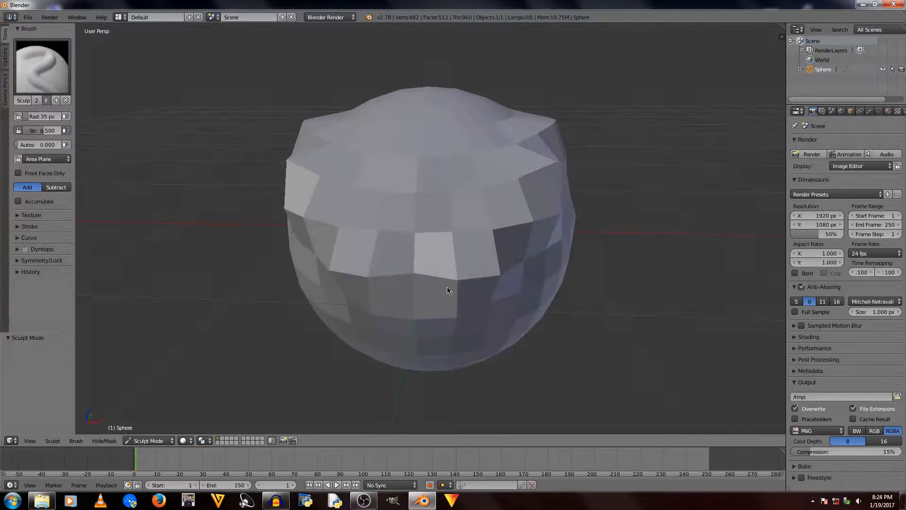
# Return the sculpted sphere to Object Mode and delete it from the scene
pyautogui.click(145, 441)
pyautogui.click(146, 430)
pyautogui.scroll(-4, 498, 309)
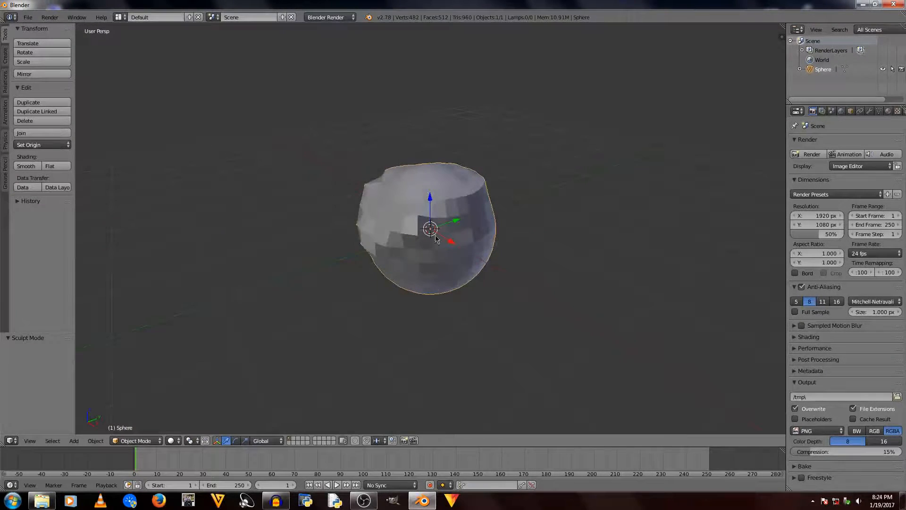
pyautogui.press('x')
pyautogui.press('x')
pyautogui.click(405, 181)
# Add a cube mesh with the default radius of 1.000 at the scene origin
pyautogui.hotkey('shift', 'a')
pyautogui.moveTo(357, 119)
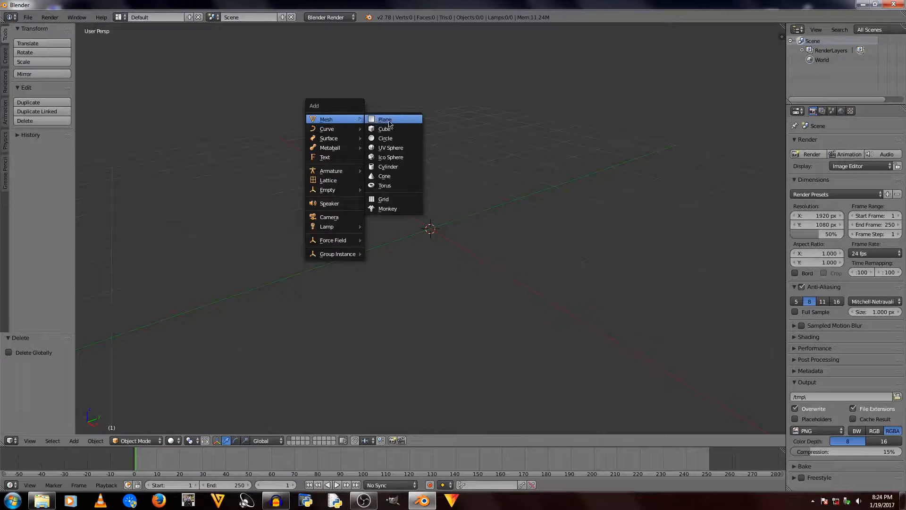
pyautogui.click(387, 131)
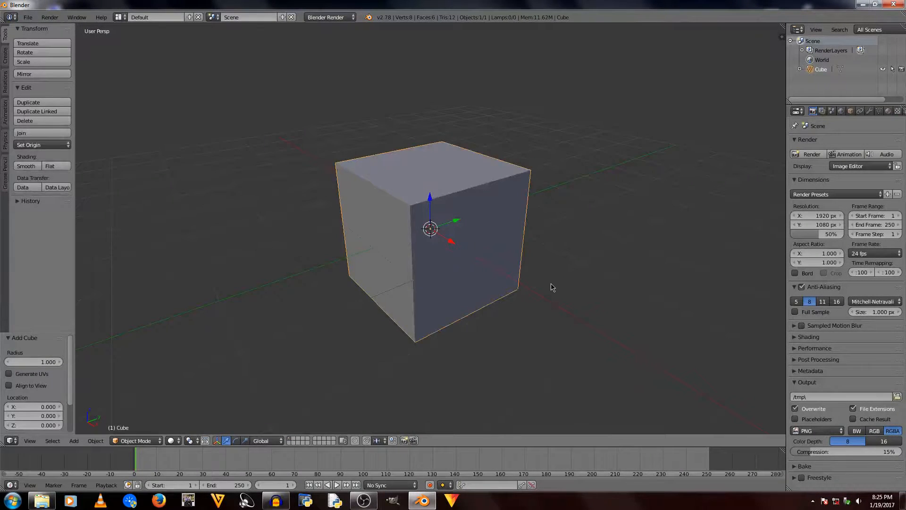
pyautogui.moveTo(504, 300); pyautogui.dragTo(435, 317, button='middle')
pyautogui.moveTo(380, 295); pyautogui.dragTo(469, 290, button='middle')
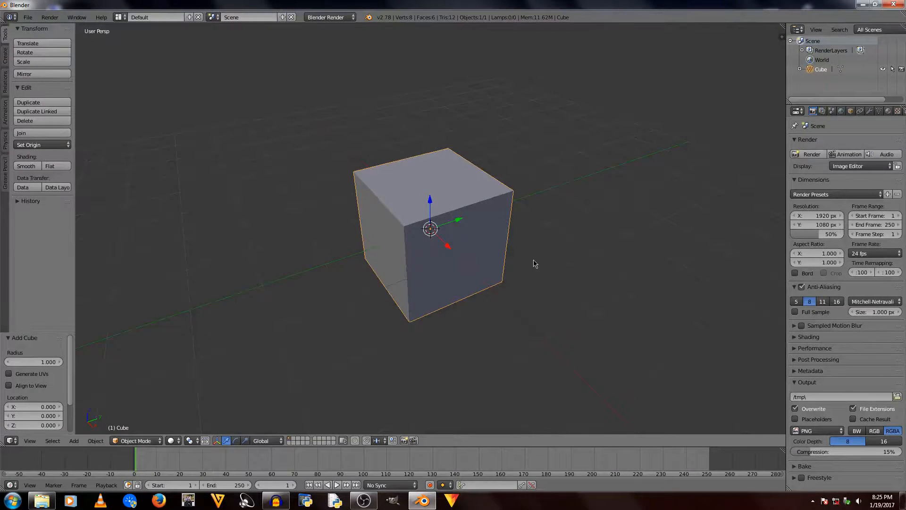
pyautogui.moveTo(376, 276); pyautogui.dragTo(401, 250, button='middle')
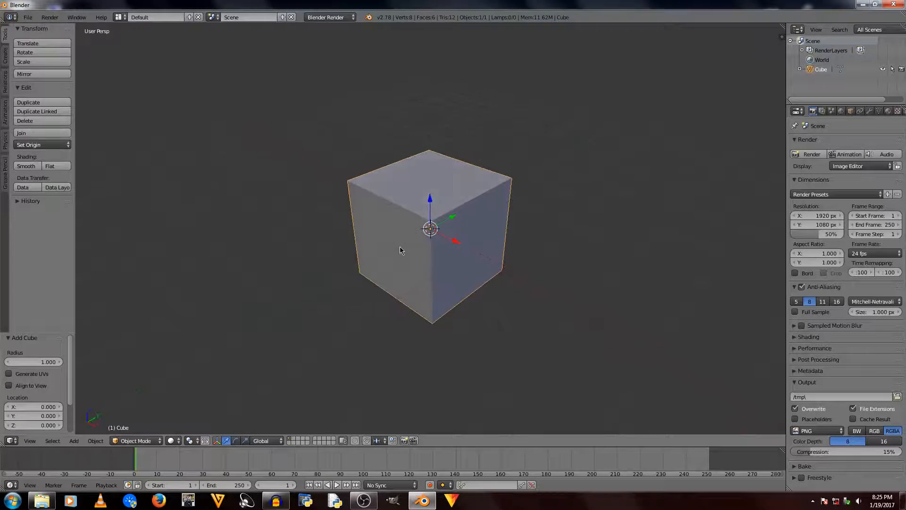
pyautogui.click(136, 441)
# Add a Subdivision Surface modifier to the cube
pyautogui.click(870, 112)
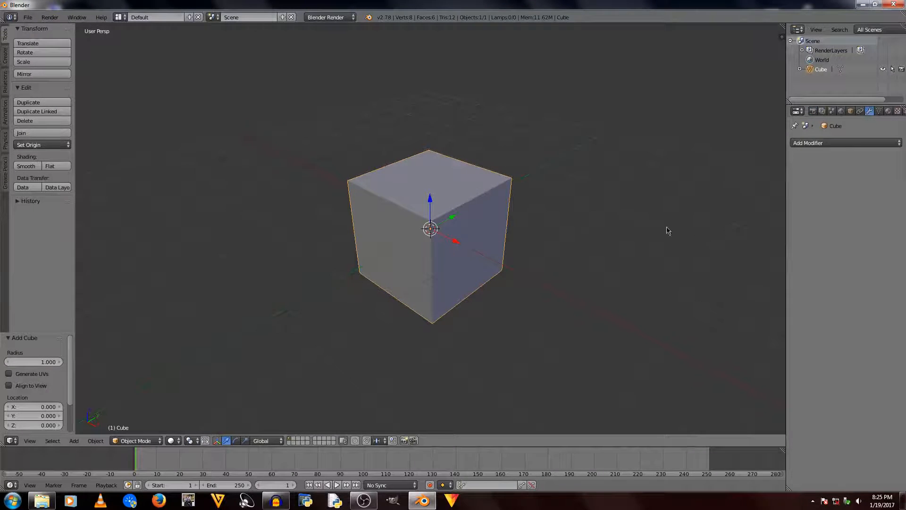
pyautogui.click(849, 142)
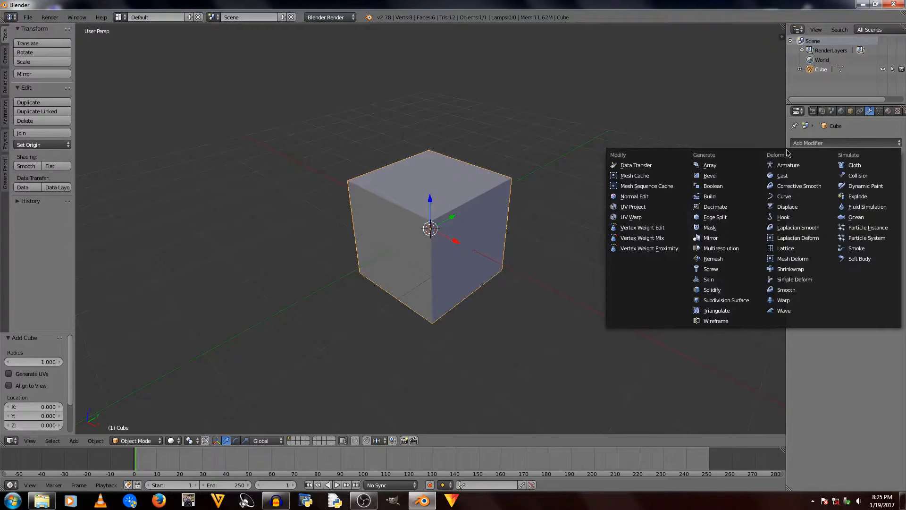
pyautogui.click(726, 300)
pyautogui.moveTo(538, 286); pyautogui.dragTo(561, 283, button='middle')
pyautogui.moveTo(653, 250); pyautogui.dragTo(594, 224, button='middle')
# Raise the Subdivision Surface modifier's View subdivisions level by level to 5
pyautogui.click(840, 208)
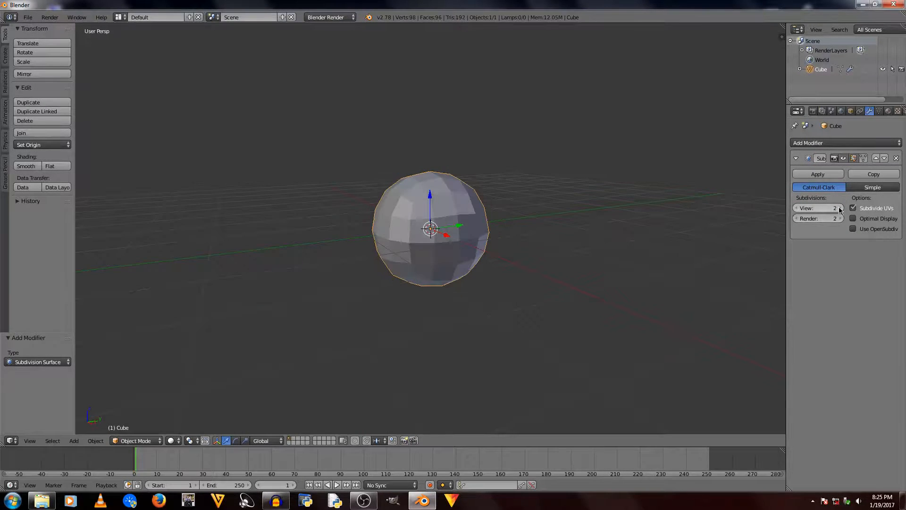
pyautogui.click(840, 209)
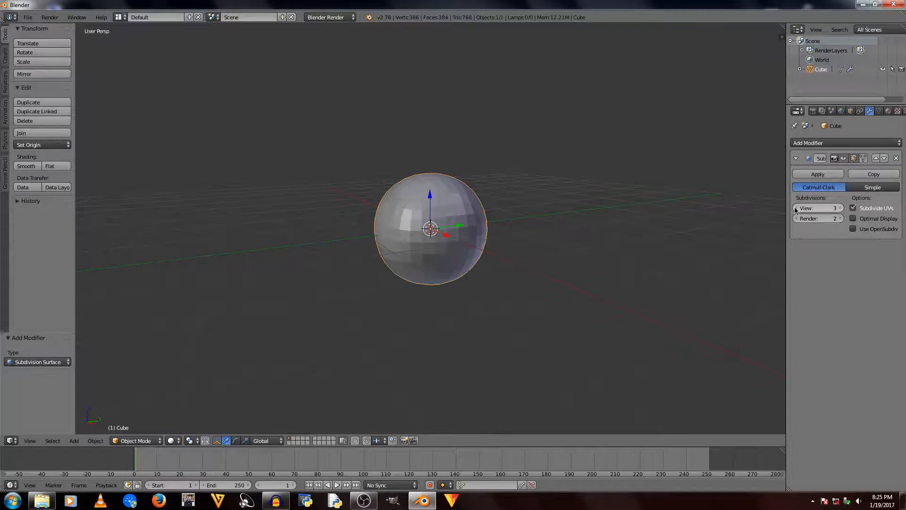
pyautogui.click(840, 208)
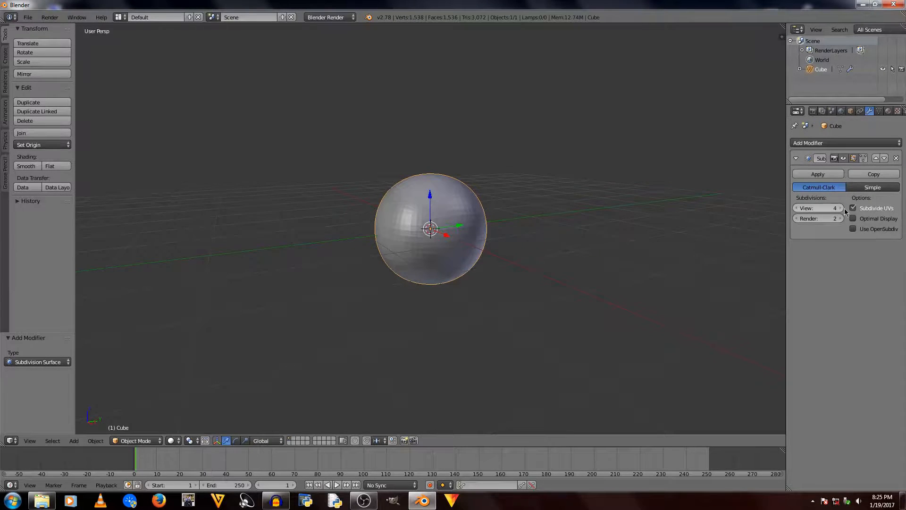
pyautogui.click(840, 209)
# Lower the modifier's View subdivisions to 0 to show the cube unsubdivided
pyautogui.click(798, 209)
pyautogui.click(797, 209)
pyautogui.click(798, 210)
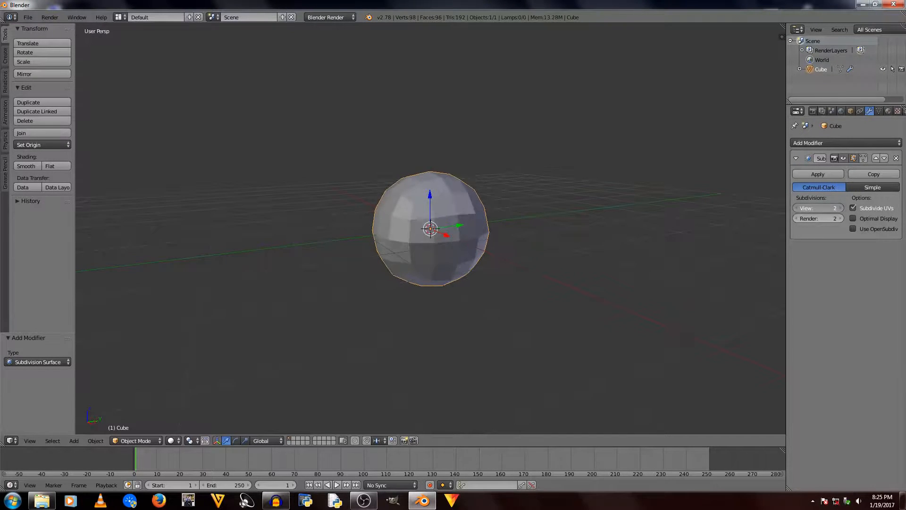
pyautogui.click(797, 209)
pyautogui.click(797, 210)
pyautogui.click(841, 208)
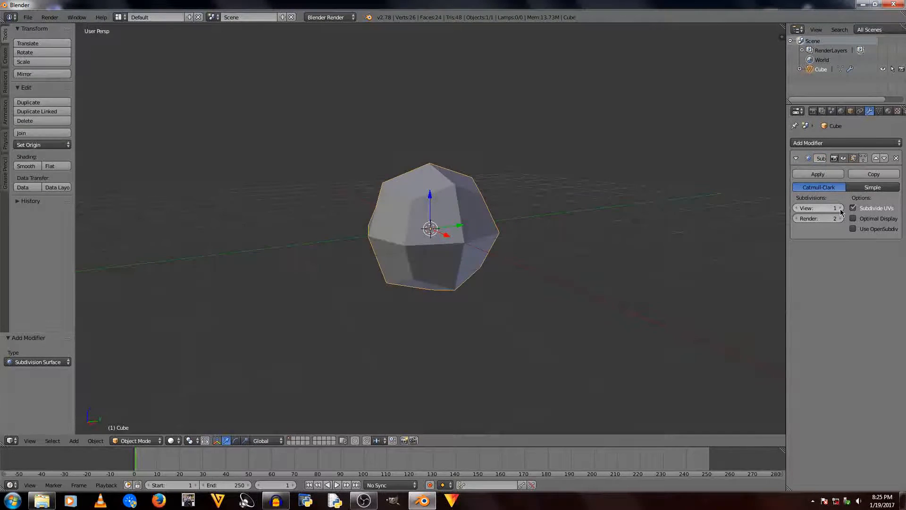
pyautogui.click(798, 208)
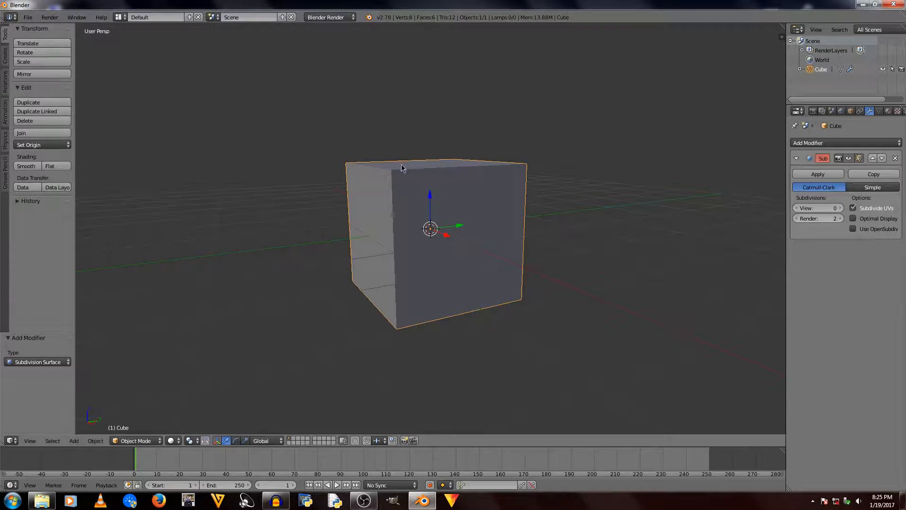
# Increase the View subdivisions to 1 and to 2, inspecting the cube's shape at each level
pyautogui.click(839, 208)
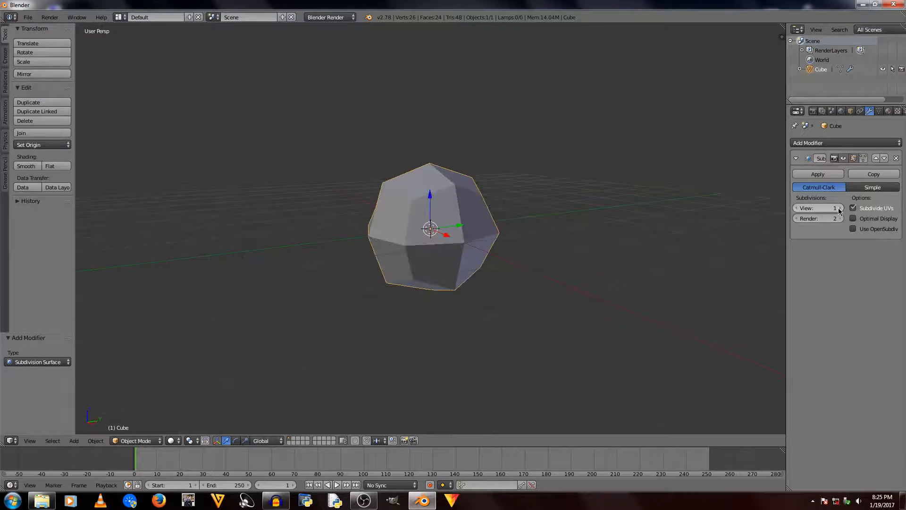
pyautogui.moveTo(576, 283); pyautogui.dragTo(527, 253, button='middle')
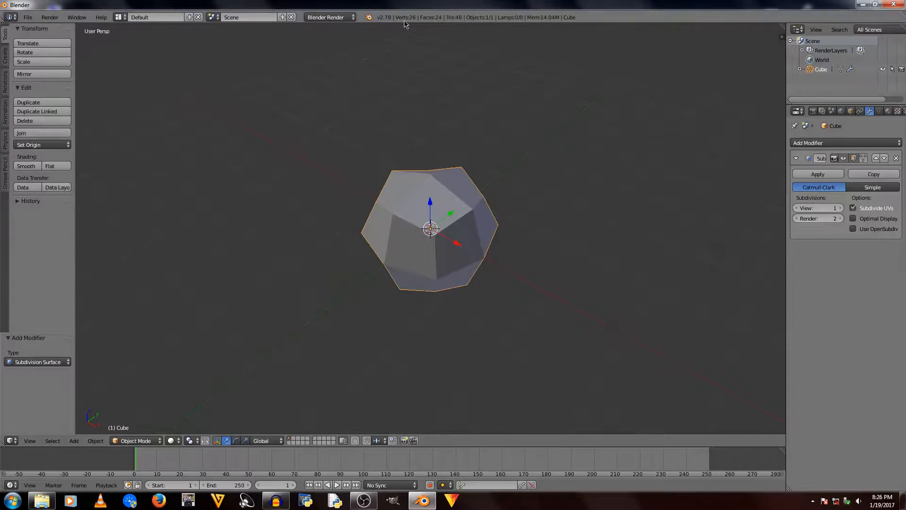
pyautogui.click(841, 207)
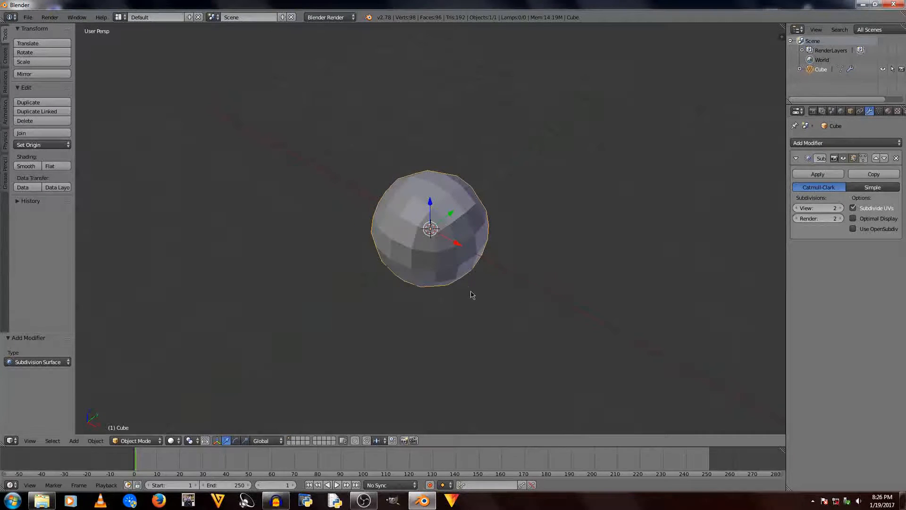
pyautogui.moveTo(471, 295); pyautogui.dragTo(439, 239, button='middle')
pyautogui.moveTo(453, 199)
pyautogui.mouseDown(button='middle')
pyautogui.moveTo(377, 192)
pyautogui.moveTo(549, 172)
pyautogui.moveTo(627, 213)
pyautogui.moveTo(567, 182)
pyautogui.moveTo(506, 196)
pyautogui.moveTo(548, 206)
pyautogui.mouseUp(button='middle')
pyautogui.scroll(3, 471, 187)
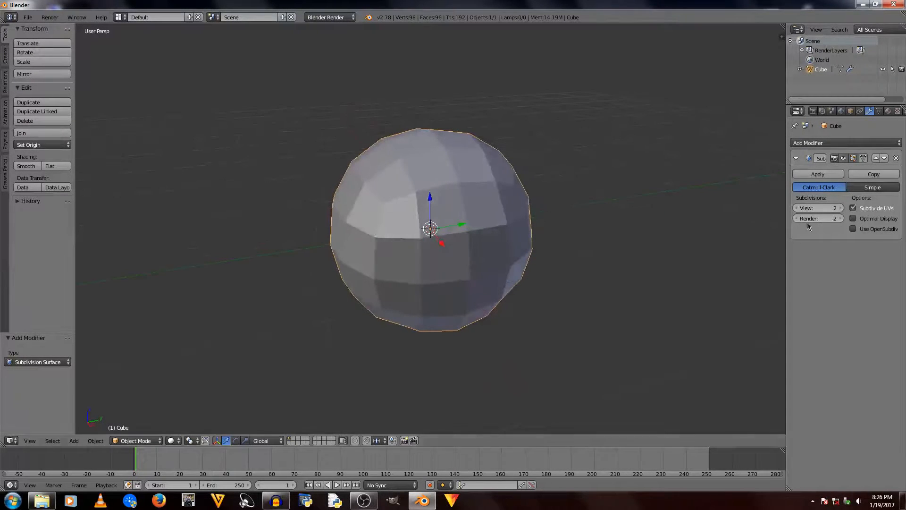
# Raise the View subdivisions to 5 and to 10 to try a much smoother surface
pyautogui.click(840, 208)
pyautogui.click(840, 209)
pyautogui.click(840, 208)
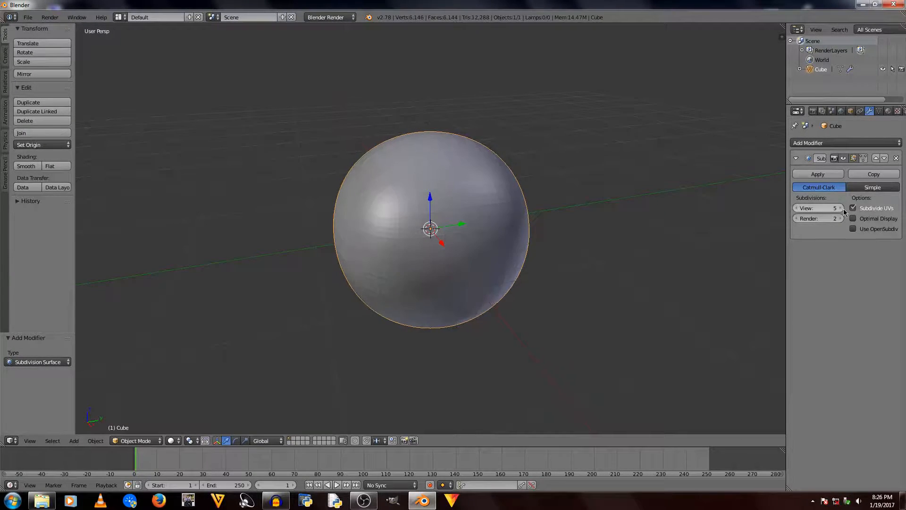
pyautogui.click(824, 208)
pyautogui.press('Return')
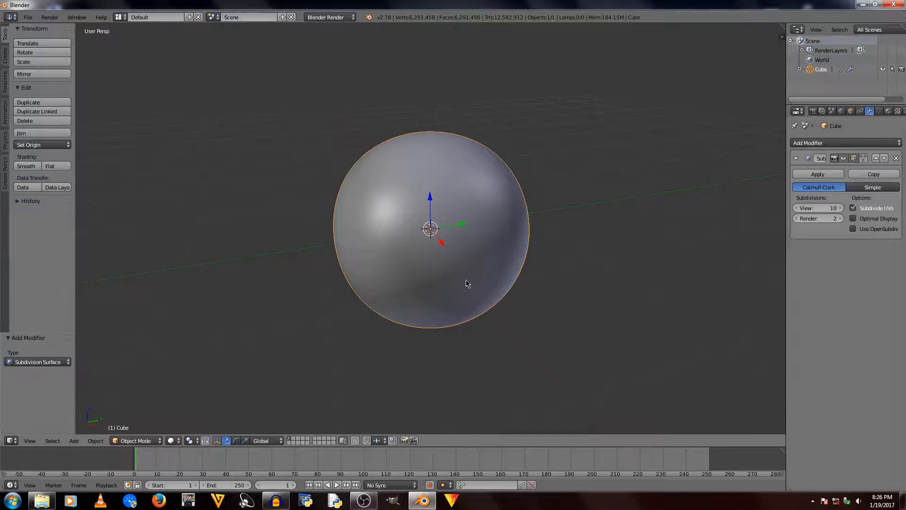
pyautogui.moveTo(466, 283)
pyautogui.mouseDown(button='middle')
pyautogui.moveTo(510, 257)
pyautogui.moveTo(567, 245)
pyautogui.moveTo(589, 263)
pyautogui.moveTo(491, 291)
pyautogui.moveTo(568, 245)
pyautogui.moveTo(534, 259)
pyautogui.mouseUp(button='middle')
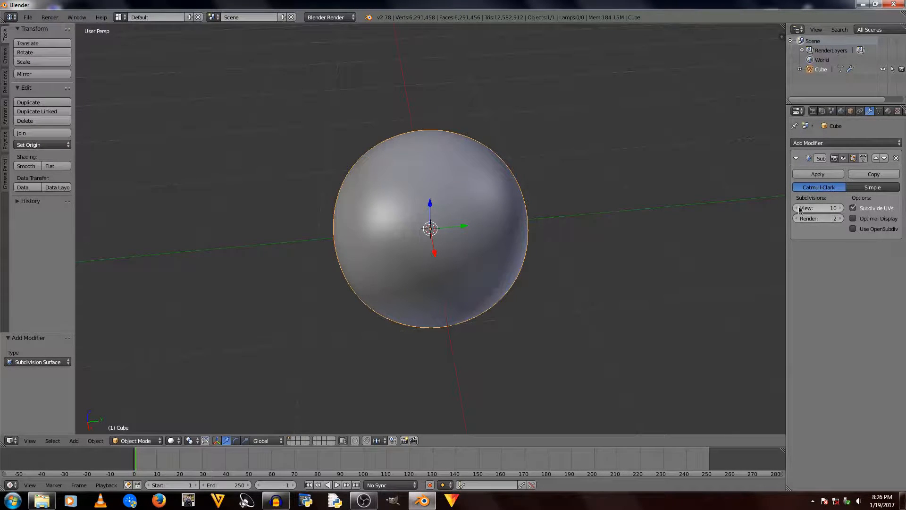
# Set the View subdivisions to 2 and apply the Subdivision Surface modifier to the cube
pyautogui.click(825, 208)
pyautogui.press('Return')
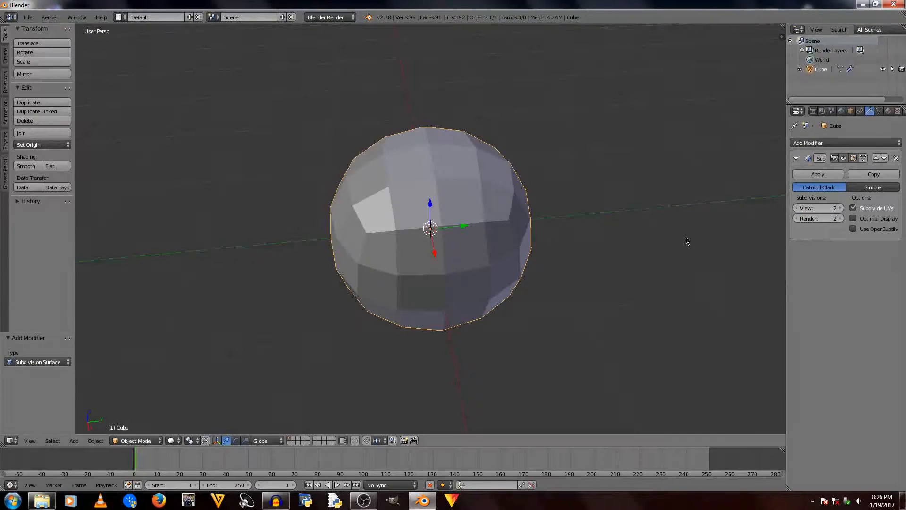
pyautogui.click(818, 174)
# Examine the applied subdivision's faces and vertices in Edit Mode and return to Object Mode
pyautogui.press('Tab')
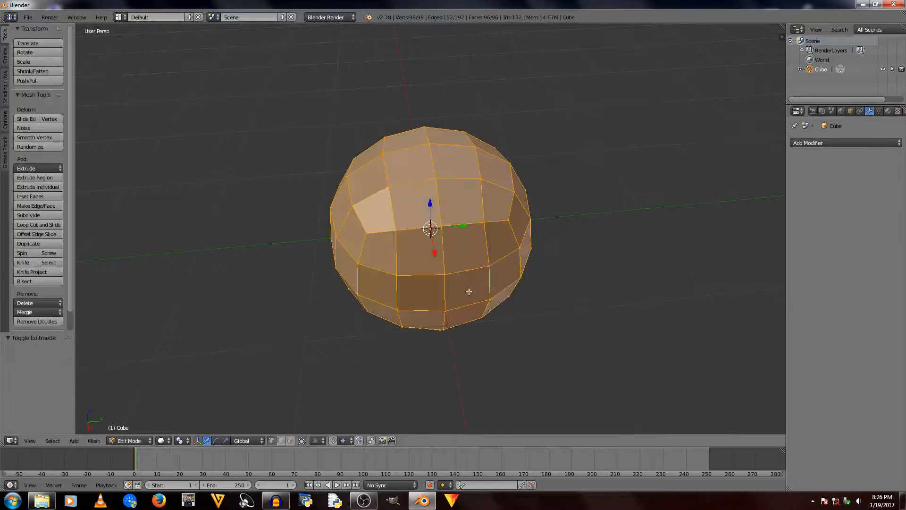
pyautogui.moveTo(469, 289); pyautogui.dragTo(451, 217, button='middle')
pyautogui.scroll(3, 538, 257)
pyautogui.scroll(-2, 521, 268)
pyautogui.scroll(2, 480, 273)
pyautogui.scroll(-1, 480, 273)
pyautogui.press('Tab')
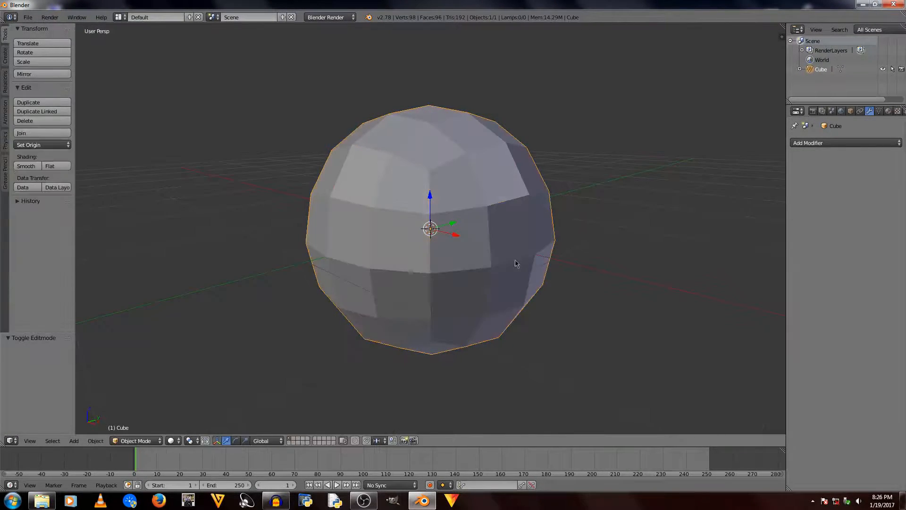
# Add a second Subdivision Surface modifier, set its View subdivisions to 3 and apply it
pyautogui.click(800, 144)
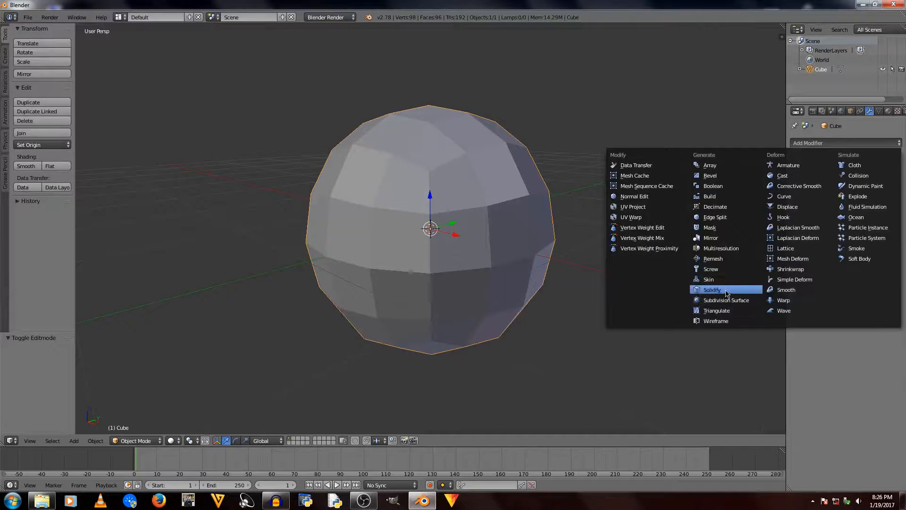
pyautogui.click(713, 300)
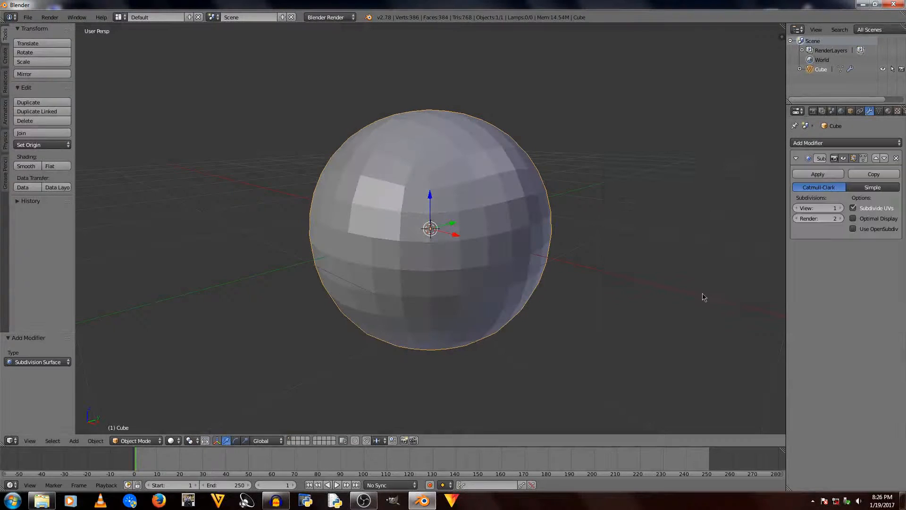
pyautogui.click(840, 208)
pyautogui.click(840, 209)
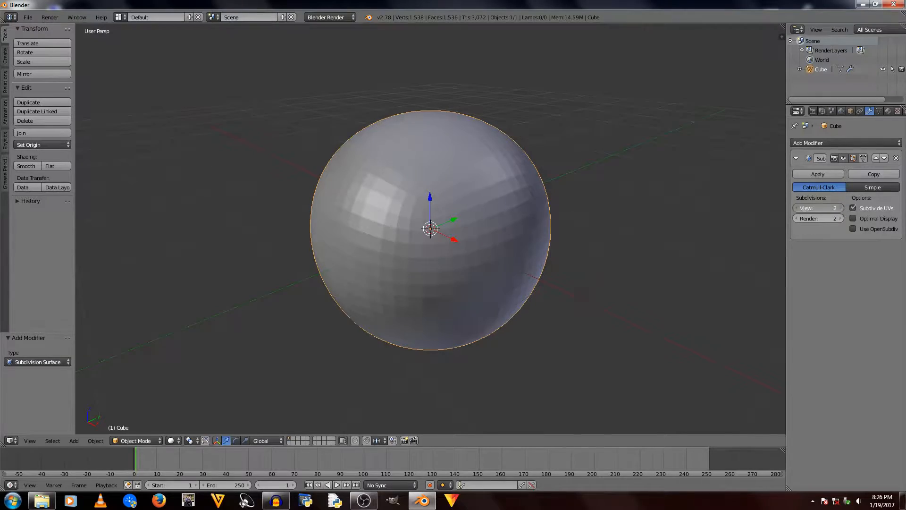
pyautogui.click(819, 174)
# Examine the dense mesh up close in Edit Mode, return to Object Mode and inspect the smoother surface
pyautogui.press('Tab')
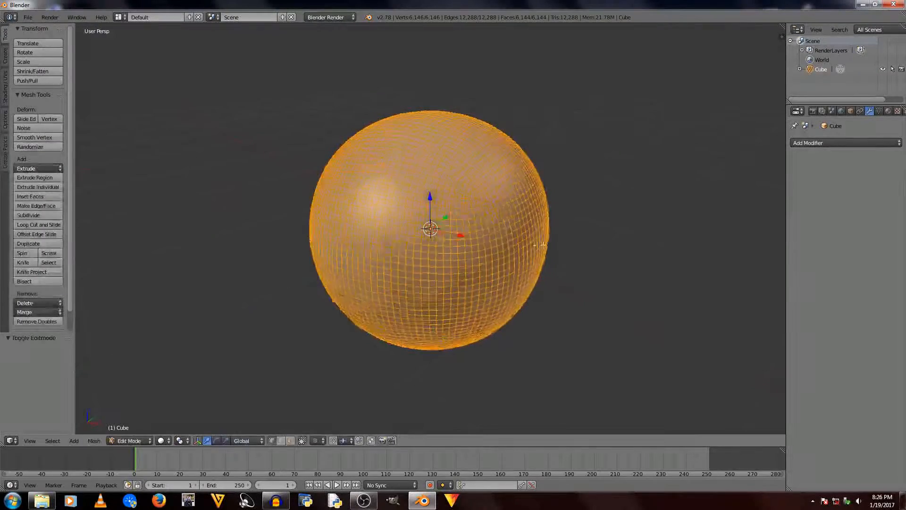
pyautogui.scroll(4, 665, 277)
pyautogui.scroll(-6, 638, 276)
pyautogui.press('Tab')
pyautogui.moveTo(599, 281)
pyautogui.mouseDown(button='middle')
pyautogui.moveTo(532, 304)
pyautogui.moveTo(531, 296)
pyautogui.moveTo(552, 340)
pyautogui.moveTo(698, 263)
pyautogui.moveTo(639, 305)
pyautogui.moveTo(561, 248)
pyautogui.moveTo(461, 281)
pyautogui.moveTo(450, 294)
pyautogui.moveTo(459, 304)
pyautogui.moveTo(473, 285)
pyautogui.moveTo(450, 308)
pyautogui.mouseUp(button='middle')
pyautogui.scroll(5, 561, 255)
pyautogui.scroll(-2, 560, 263)
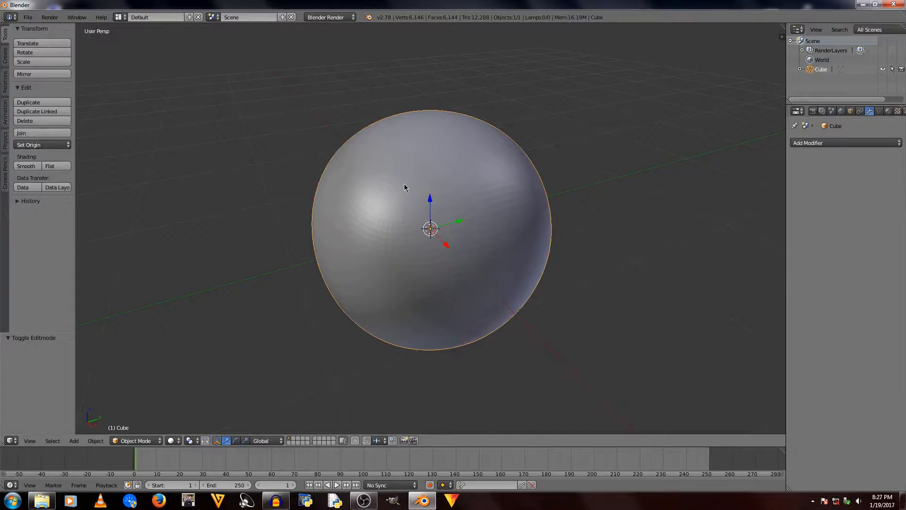
pyautogui.scroll(-3, 404, 188)
pyautogui.scroll(2, 373, 189)
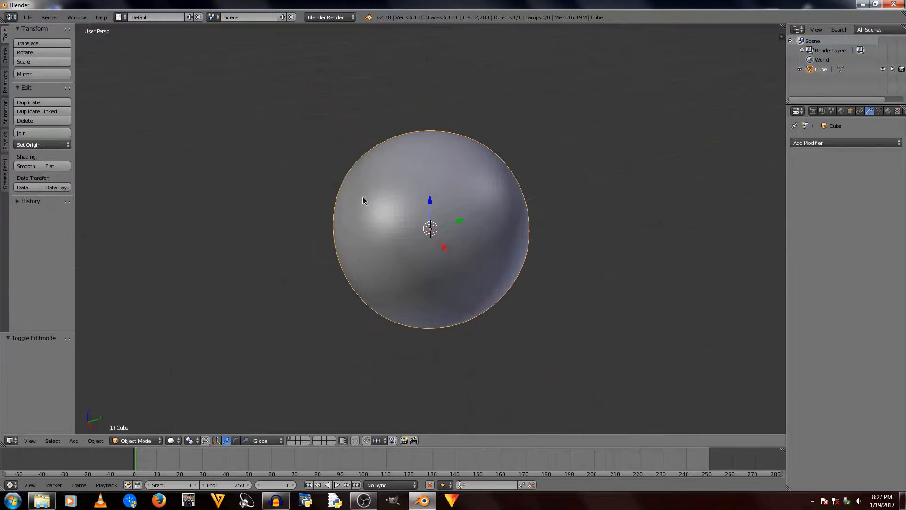
# Delete the subdivided cube from the scene
pyautogui.press('x')
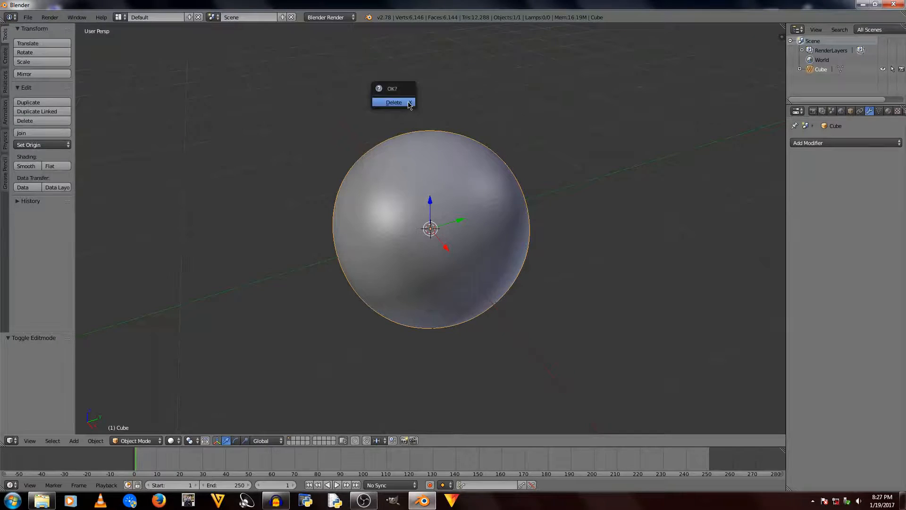
pyautogui.press('x')
pyautogui.click(369, 127)
# Add a fresh cube mesh with radius 1.000 to the empty scene
pyautogui.hotkey('shift', 'a')
pyautogui.moveTo(415, 95)
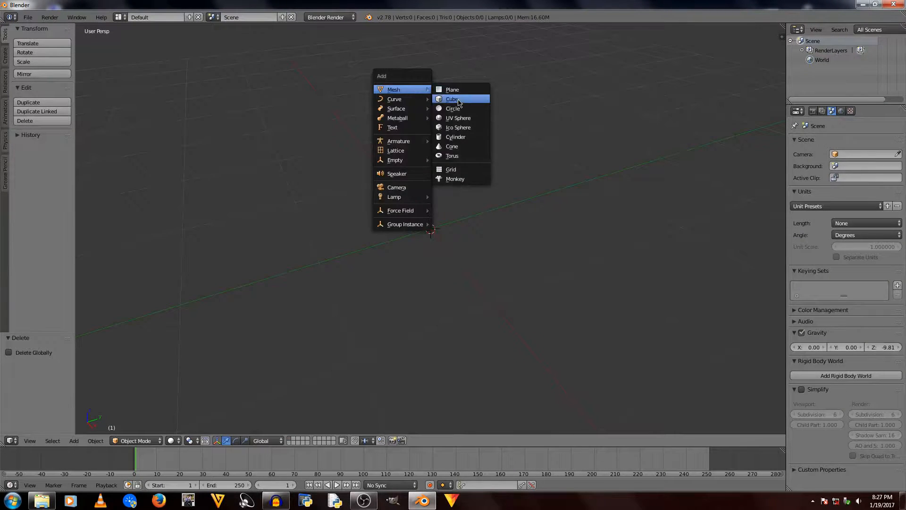
pyautogui.click(460, 105)
pyautogui.moveTo(529, 286); pyautogui.dragTo(710, 202, button='middle')
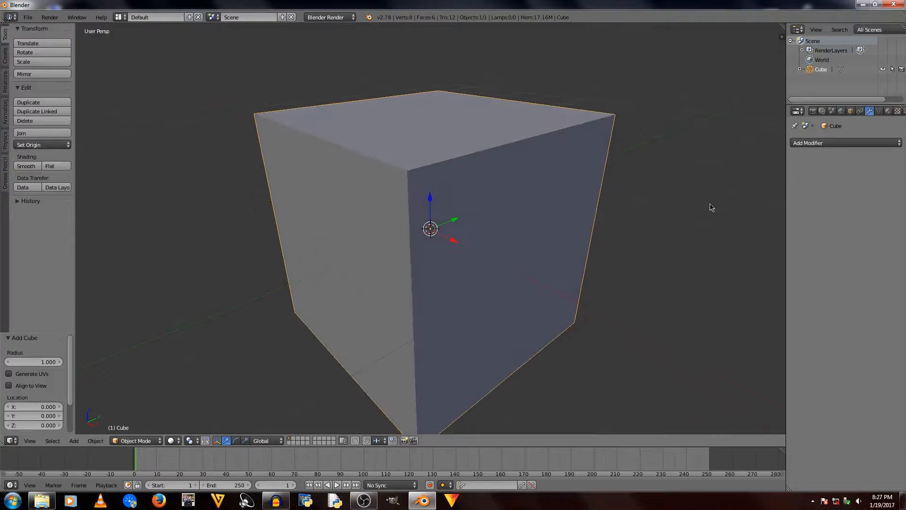
# Add a Multiresolution modifier to the cube and widen the properties editor so its settings are readable
pyautogui.click(842, 142)
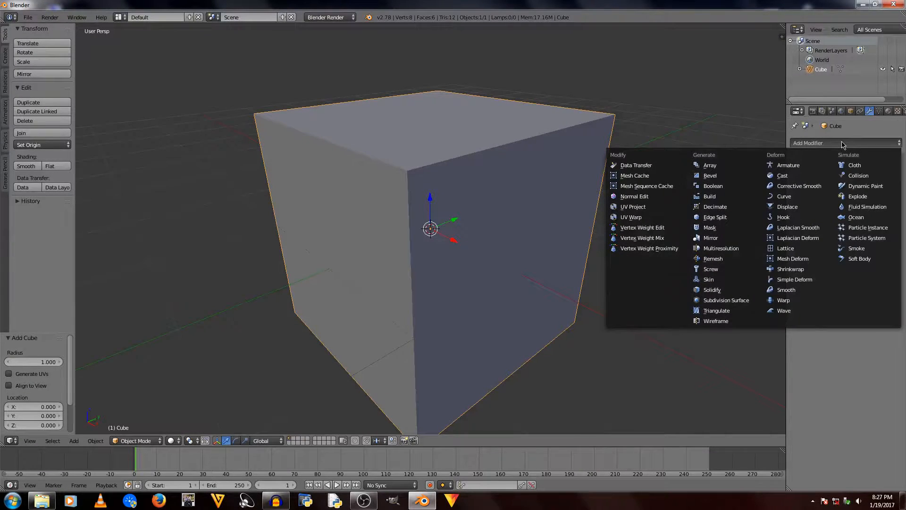
pyautogui.click(742, 248)
pyautogui.moveTo(646, 237); pyautogui.dragTo(716, 247, button='middle')
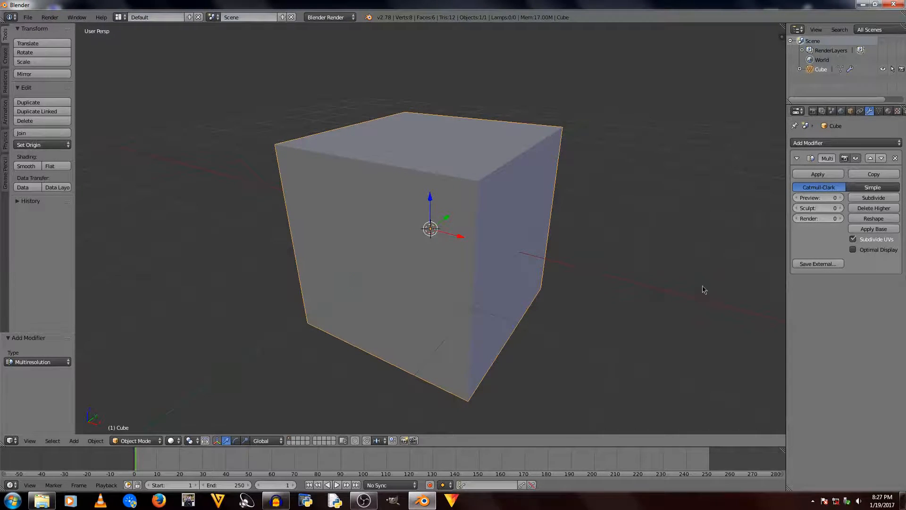
pyautogui.moveTo(787, 271); pyautogui.dragTo(688, 286)
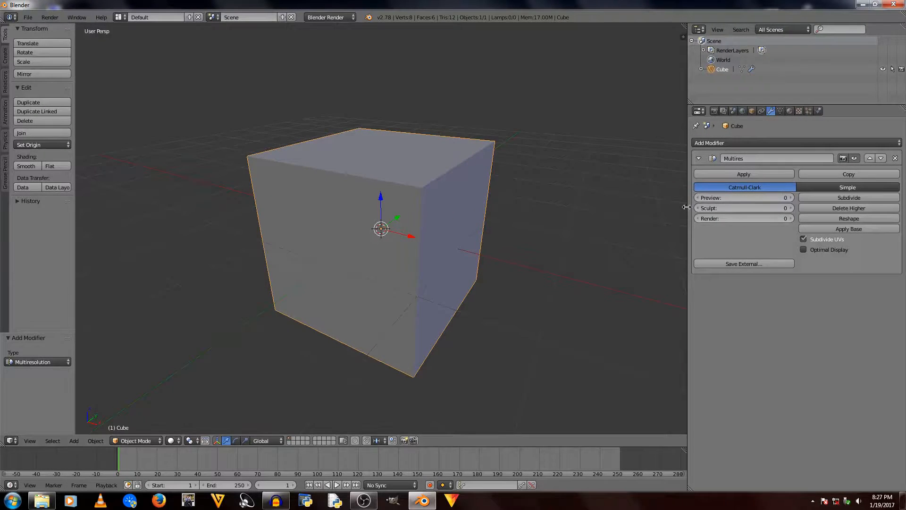
pyautogui.moveTo(687, 207); pyautogui.dragTo(733, 206)
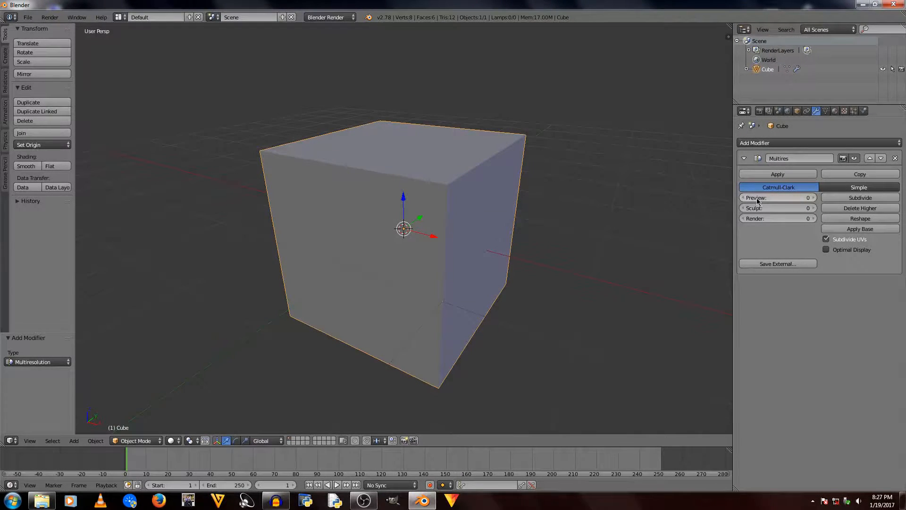
# Subdivide the cube with the Multires modifier up to level 5 for preview, sculpt and render
pyautogui.click(860, 200)
pyautogui.moveTo(517, 245); pyautogui.dragTo(548, 259, button='middle')
pyautogui.moveTo(434, 243); pyautogui.dragTo(456, 242, button='middle')
pyautogui.click(886, 200)
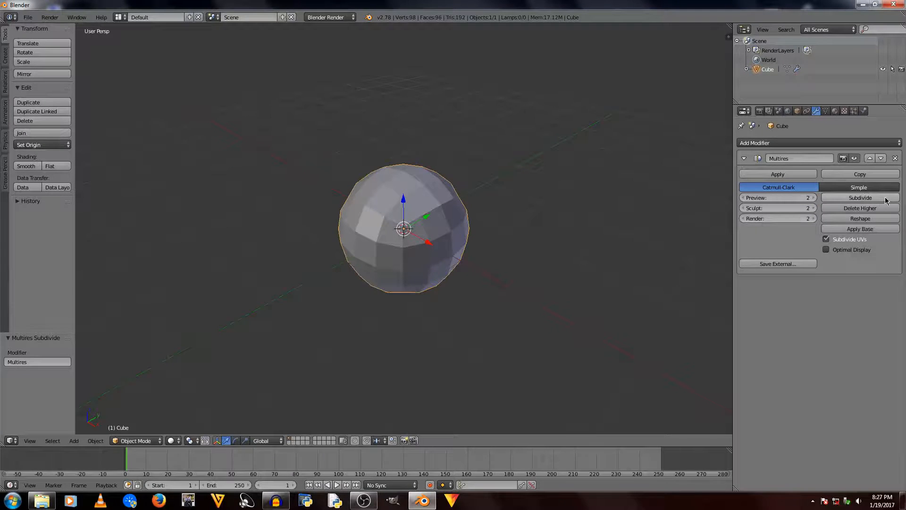
pyautogui.click(887, 200)
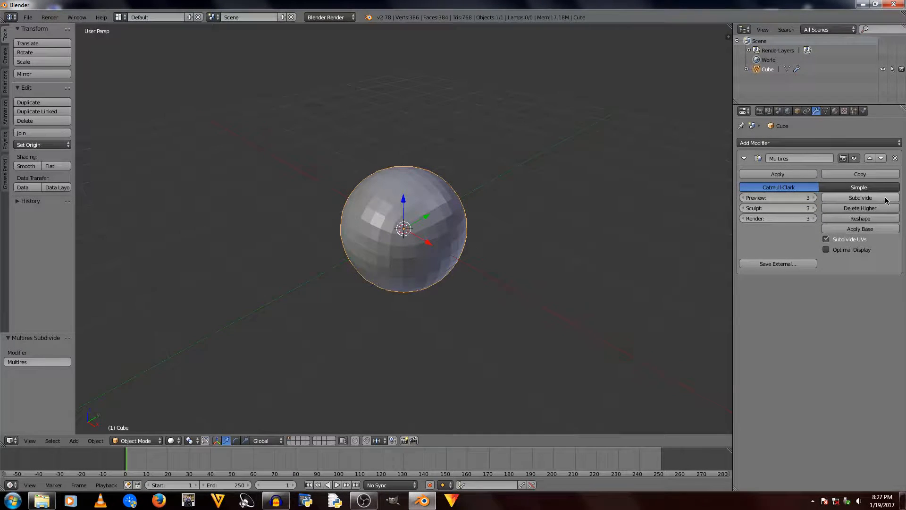
pyautogui.click(886, 200)
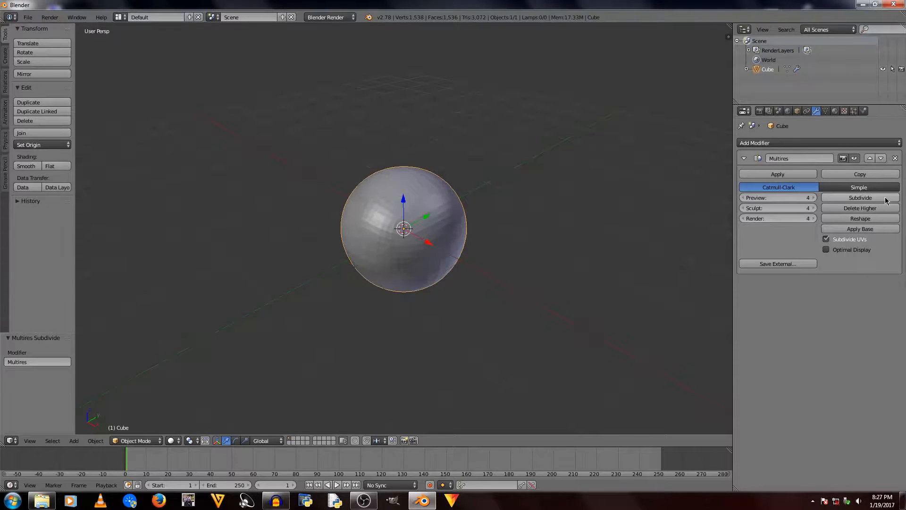
pyautogui.click(886, 200)
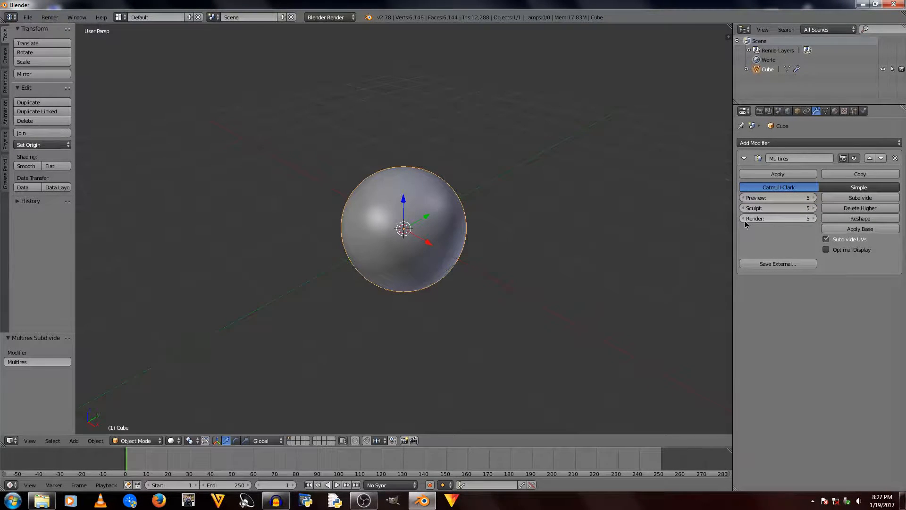
# Examine the subdivided sphere from several angles alongside the Multires preview, sculpt and render levels
pyautogui.scroll(2, 476, 286)
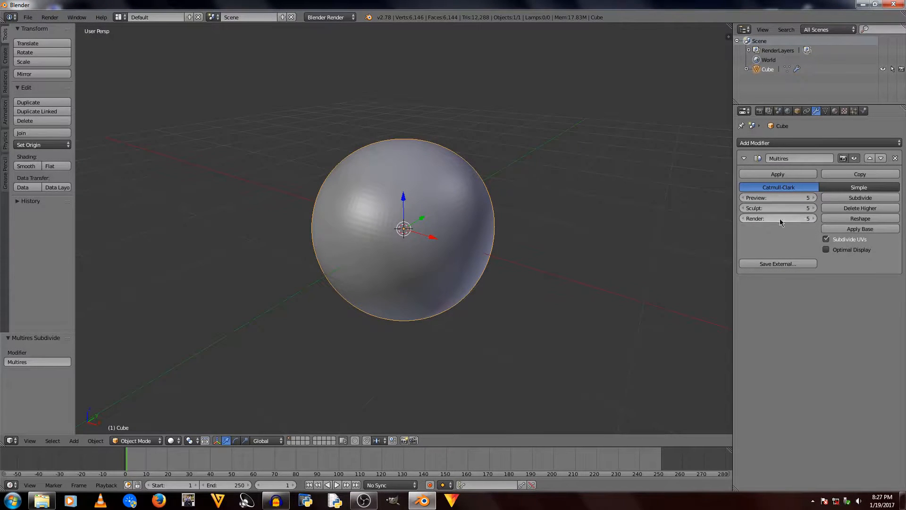
pyautogui.scroll(1, 413, 284)
pyautogui.moveTo(457, 281)
pyautogui.mouseDown(button='middle')
pyautogui.moveTo(413, 284)
pyautogui.moveTo(459, 282)
pyautogui.mouseUp(button='middle')
pyautogui.scroll(1, 414, 281)
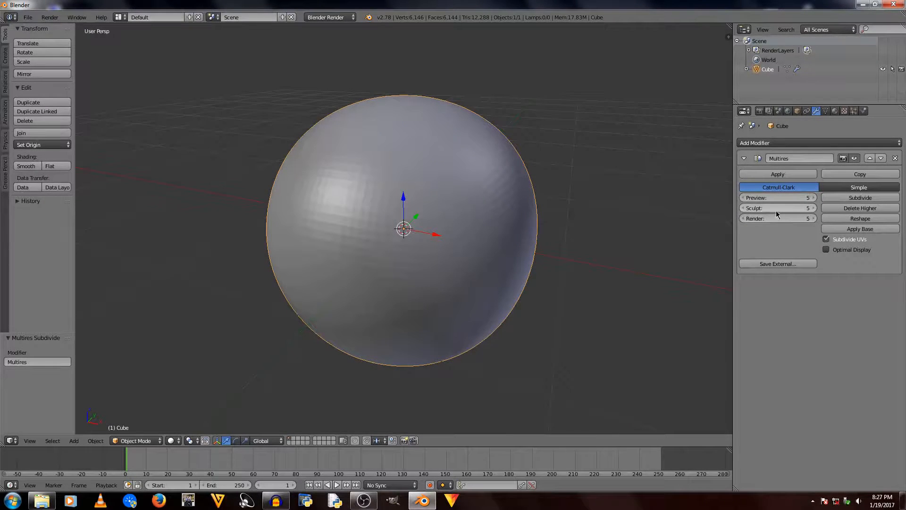
pyautogui.moveTo(443, 220)
pyautogui.mouseDown(button='middle')
pyautogui.moveTo(497, 200)
pyautogui.moveTo(583, 219)
pyautogui.moveTo(486, 247)
pyautogui.moveTo(443, 217)
pyautogui.mouseUp(button='middle')
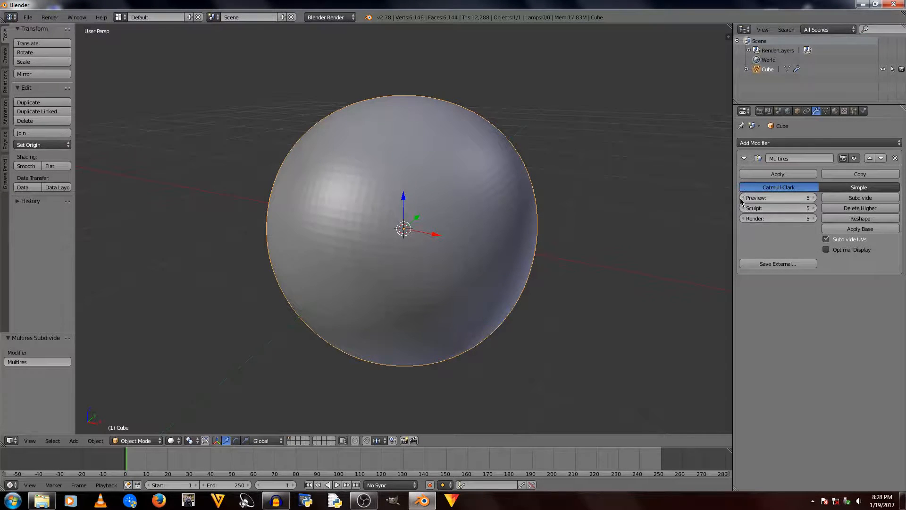
pyautogui.moveTo(485, 339); pyautogui.dragTo(463, 335, button='middle')
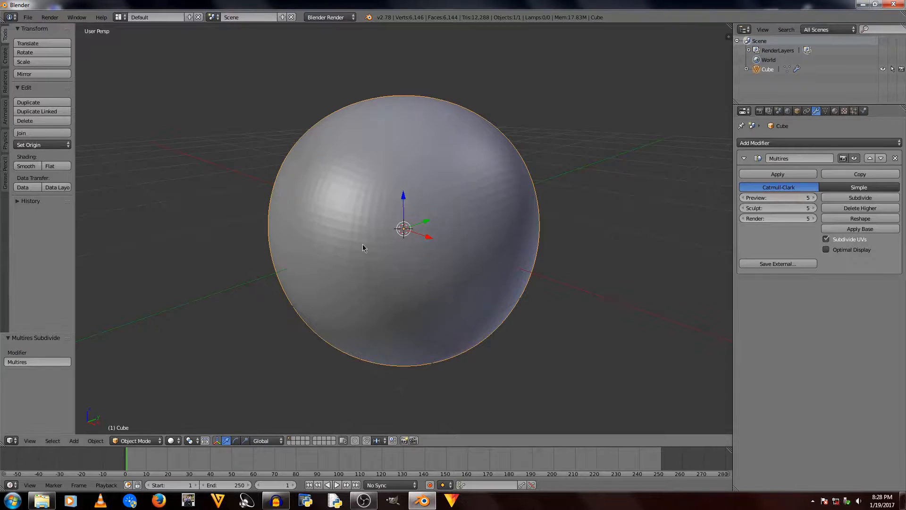
pyautogui.scroll(-3, 364, 246)
pyautogui.moveTo(522, 245); pyautogui.dragTo(533, 250, button='middle')
pyautogui.scroll(3, 533, 251)
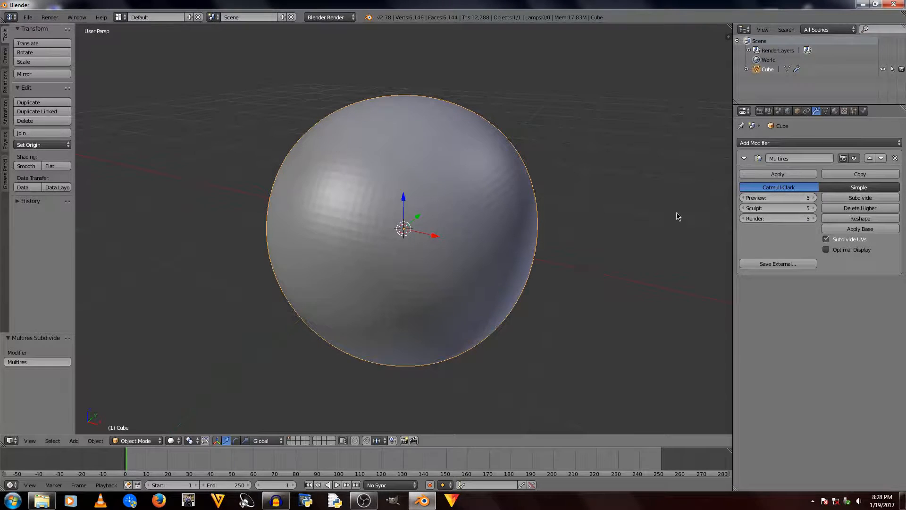
pyautogui.moveTo(557, 237); pyautogui.dragTo(556, 241, button='middle')
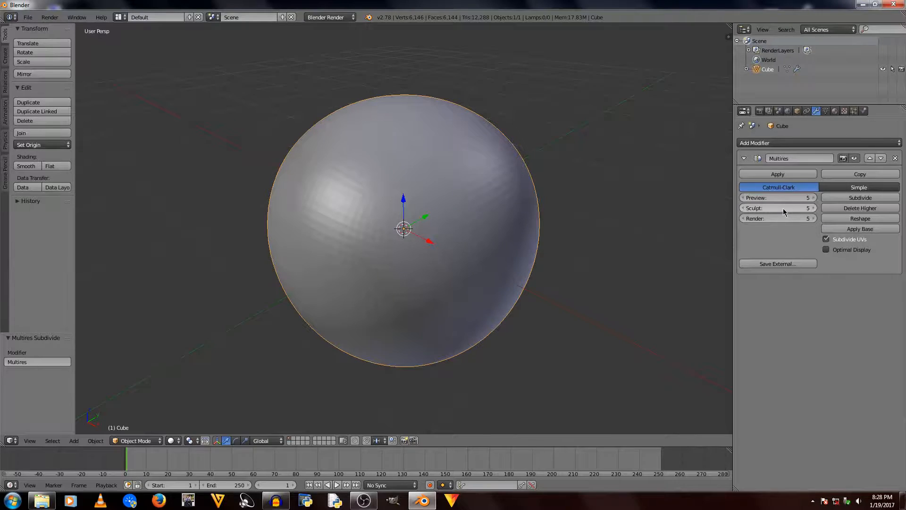
pyautogui.moveTo(436, 310); pyautogui.dragTo(528, 302, button='middle')
pyautogui.moveTo(499, 330); pyautogui.dragTo(463, 334, button='middle')
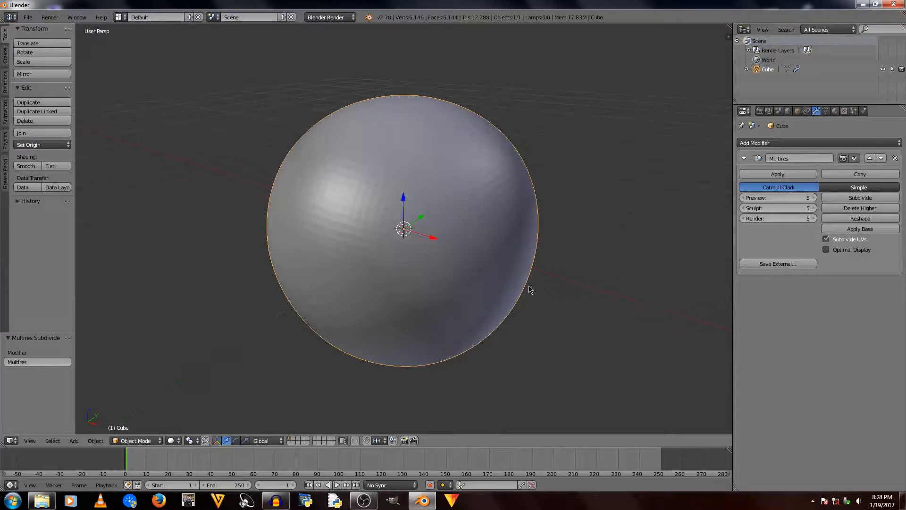
pyautogui.moveTo(530, 289); pyautogui.dragTo(532, 279, button='middle')
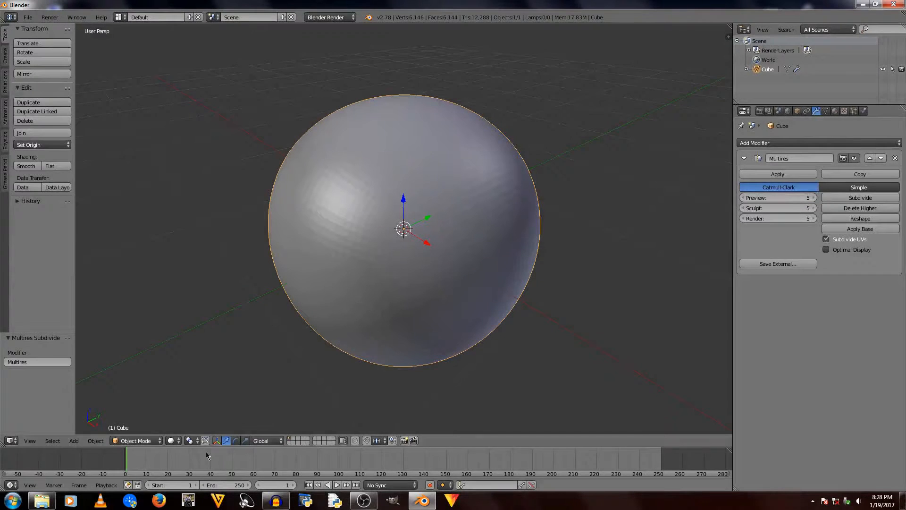
# Switch the subdivided cube to Sculpt Mode and draw the first raised strokes across its front with the 35 px brush
pyautogui.click(139, 440)
pyautogui.click(142, 409)
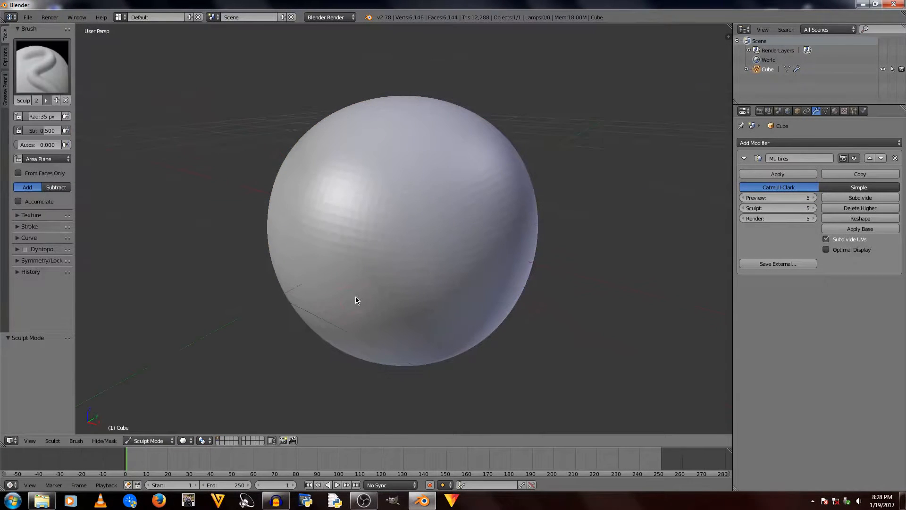
pyautogui.moveTo(394, 263)
pyautogui.mouseDown()
pyautogui.moveTo(441, 186)
pyautogui.moveTo(388, 262)
pyautogui.mouseUp()
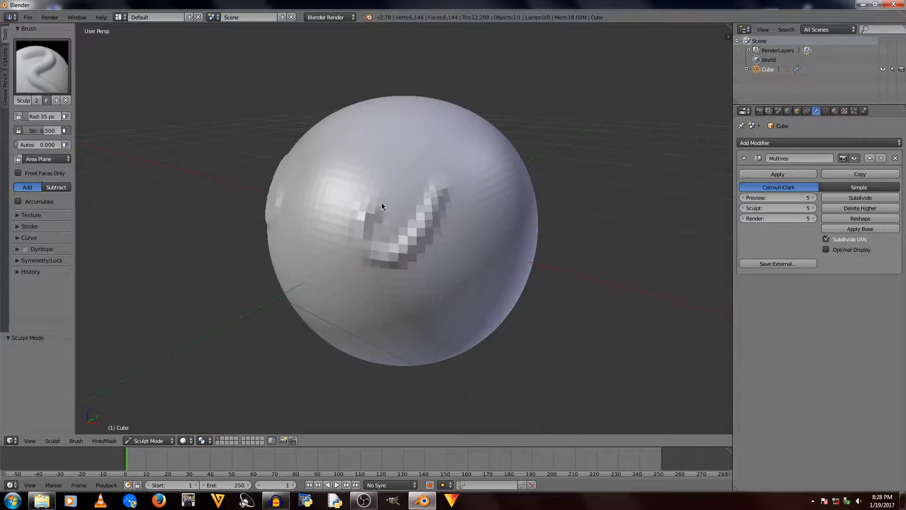
pyautogui.moveTo(382, 206)
pyautogui.mouseDown()
pyautogui.moveTo(361, 203)
pyautogui.moveTo(463, 323)
pyautogui.moveTo(492, 299)
pyautogui.moveTo(335, 286)
pyautogui.mouseUp()
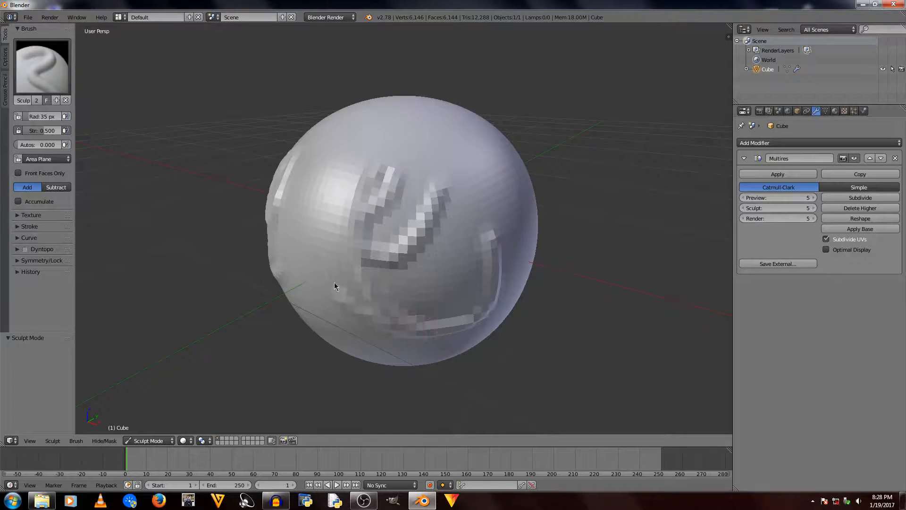
# Sculpt further raised strokes around the sides and lower half of the sphere at strength 0.500
pyautogui.moveTo(321, 219)
pyautogui.mouseDown(button='middle')
pyautogui.moveTo(350, 263)
pyautogui.moveTo(413, 255)
pyautogui.moveTo(417, 292)
pyautogui.mouseUp(button='middle')
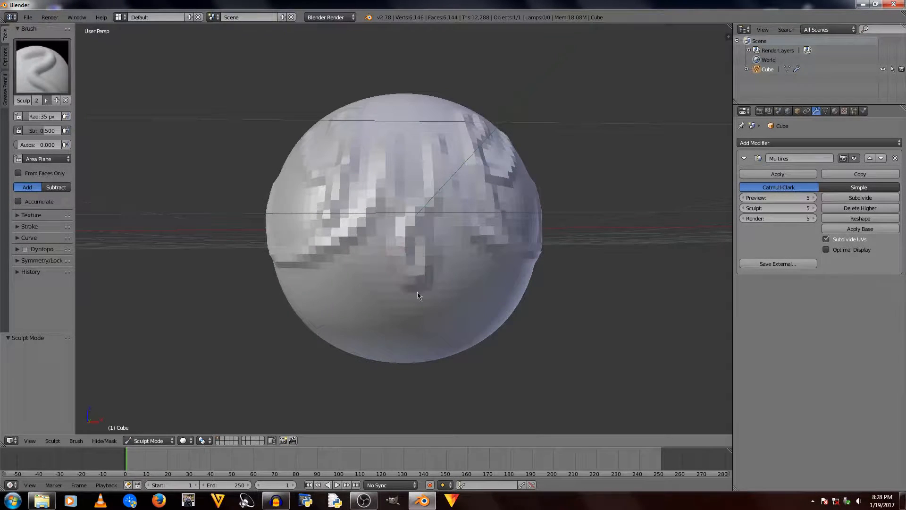
pyautogui.moveTo(418, 291)
pyautogui.mouseDown()
pyautogui.moveTo(445, 332)
pyautogui.moveTo(445, 259)
pyautogui.moveTo(511, 297)
pyautogui.mouseUp()
pyautogui.moveTo(514, 298); pyautogui.dragTo(377, 286, button='middle')
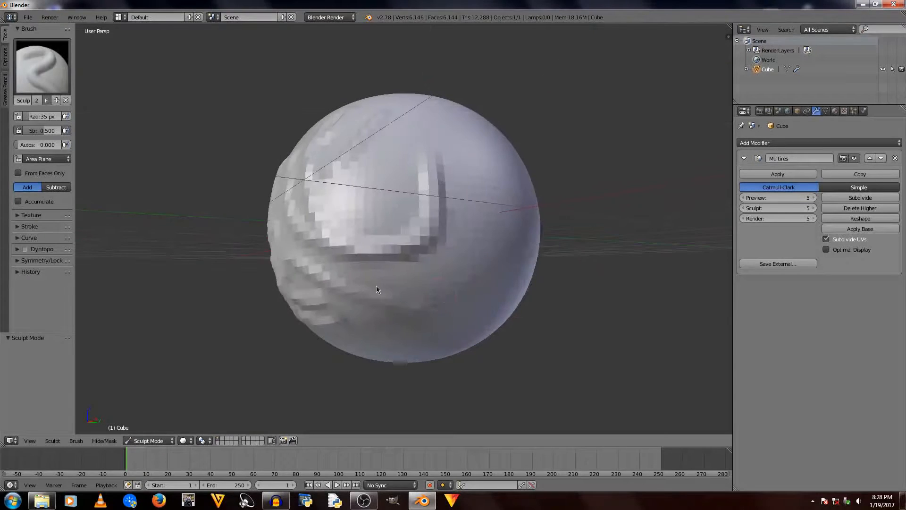
pyautogui.moveTo(377, 286)
pyautogui.mouseDown()
pyautogui.moveTo(495, 234)
pyautogui.moveTo(467, 272)
pyautogui.moveTo(469, 180)
pyautogui.mouseUp()
pyautogui.moveTo(469, 180); pyautogui.dragTo(452, 226, button='middle')
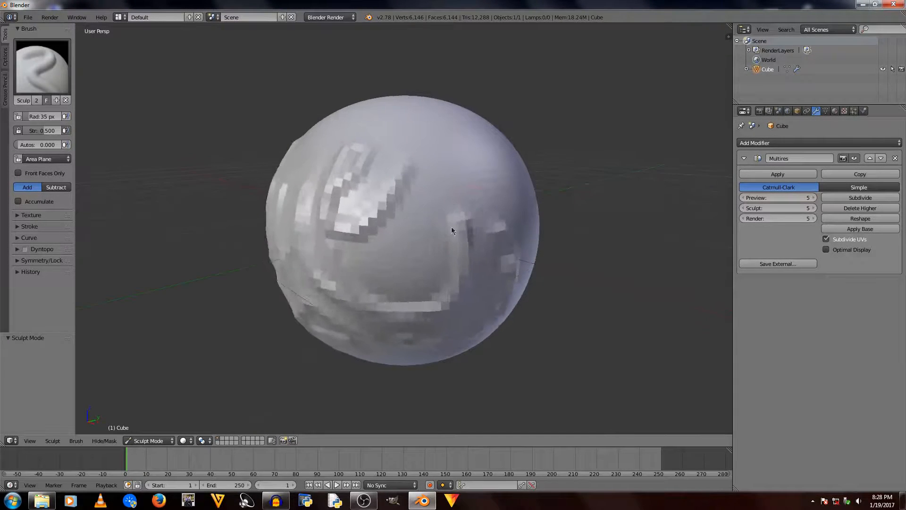
pyautogui.scroll(-1, 452, 227)
pyautogui.moveTo(459, 218)
pyautogui.mouseDown()
pyautogui.moveTo(440, 193)
pyautogui.moveTo(461, 232)
pyautogui.mouseUp()
pyautogui.scroll(-4, 422, 240)
pyautogui.moveTo(422, 240)
pyautogui.mouseDown(button='middle')
pyautogui.moveTo(520, 246)
pyautogui.moveTo(436, 255)
pyautogui.mouseUp(button='middle')
pyautogui.scroll(1, 520, 246)
pyautogui.scroll(1, 468, 255)
pyautogui.scroll(1, 511, 243)
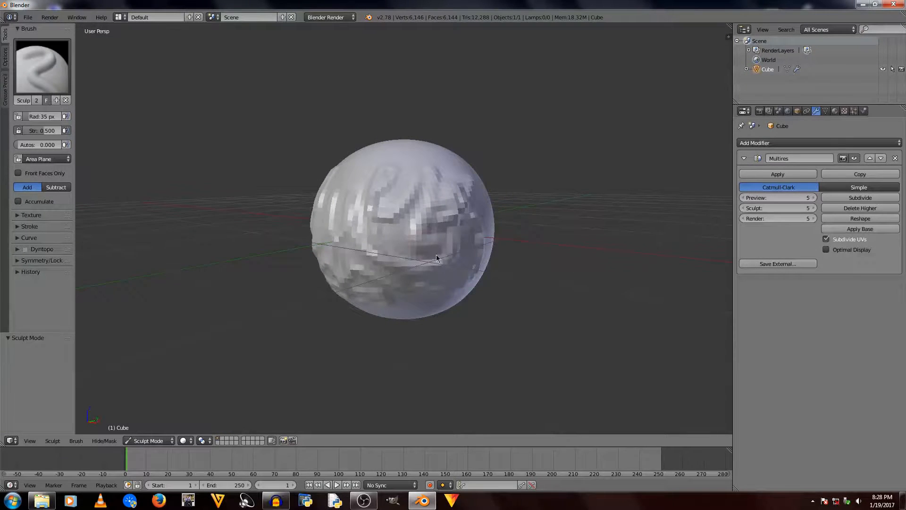
pyautogui.moveTo(437, 255)
pyautogui.mouseDown()
pyautogui.moveTo(407, 212)
pyautogui.moveTo(436, 230)
pyautogui.moveTo(439, 255)
pyautogui.mouseUp()
# Examine the individual faces of the sculpted ridges up close and from different angles
pyautogui.scroll(-2, 439, 255)
pyautogui.moveTo(438, 255)
pyautogui.mouseDown(button='middle')
pyautogui.moveTo(409, 294)
pyautogui.moveTo(413, 267)
pyautogui.mouseUp(button='middle')
pyautogui.scroll(5, 409, 297)
pyautogui.scroll(4, 413, 267)
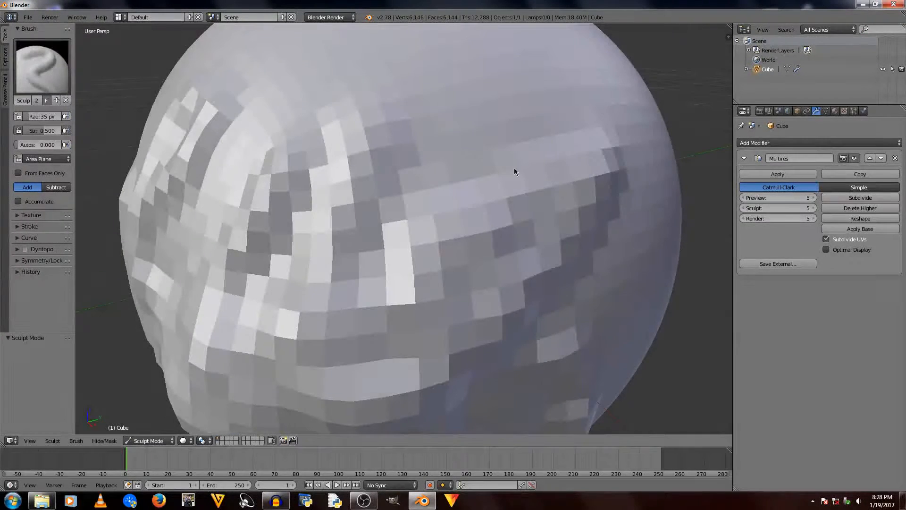
pyautogui.scroll(-3, 469, 293)
pyautogui.moveTo(469, 292); pyautogui.dragTo(499, 291, button='middle')
pyautogui.scroll(3, 499, 291)
pyautogui.scroll(-2, 499, 291)
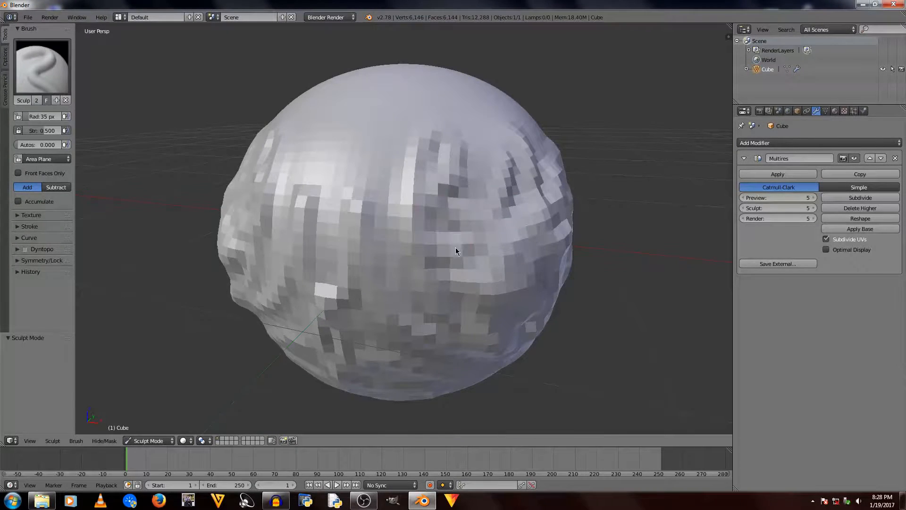
# Add long vertical and lower raised strokes over the already sculpted area of the sphere
pyautogui.moveTo(465, 182); pyautogui.dragTo(485, 321)
pyautogui.scroll(-4, 447, 334)
pyautogui.moveTo(447, 334); pyautogui.dragTo(480, 296, button='middle')
pyautogui.scroll(3, 480, 296)
pyautogui.moveTo(472, 181); pyautogui.dragTo(395, 310)
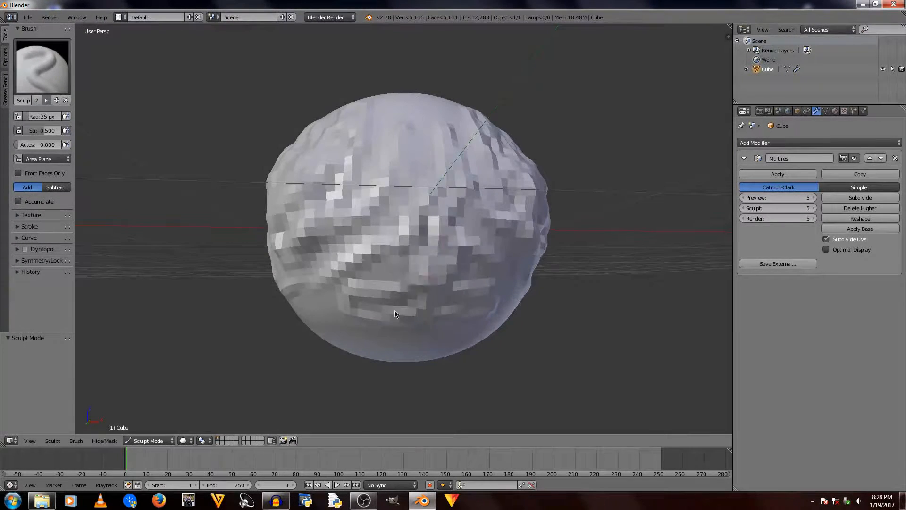
pyautogui.moveTo(616, 266); pyautogui.dragTo(582, 292, button='middle')
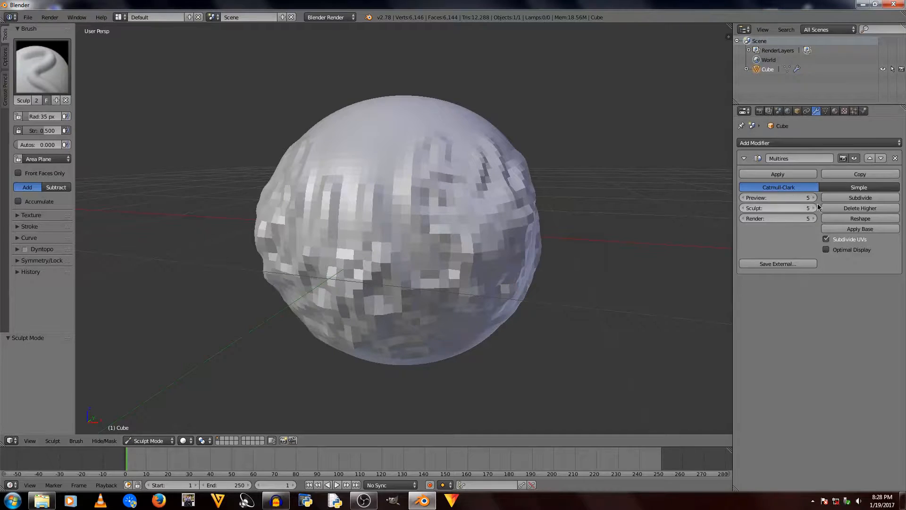
# Subdivide the Multires modifier once more to sculpt level 6 and sculpt ridges on the finer mesh
pyautogui.click(860, 198)
pyautogui.moveTo(415, 270)
pyautogui.mouseDown(button='middle')
pyautogui.moveTo(378, 282)
pyautogui.moveTo(511, 246)
pyautogui.moveTo(483, 211)
pyautogui.mouseUp(button='middle')
pyautogui.moveTo(410, 226)
pyautogui.mouseDown()
pyautogui.moveTo(434, 208)
pyautogui.moveTo(502, 203)
pyautogui.mouseUp()
pyautogui.scroll(-3, 390, 338)
pyautogui.moveTo(391, 338); pyautogui.dragTo(439, 299, button='middle')
pyautogui.scroll(1, 453, 245)
pyautogui.moveTo(467, 198)
pyautogui.mouseDown(button='middle')
pyautogui.moveTo(421, 291)
pyautogui.moveTo(486, 215)
pyautogui.moveTo(582, 239)
pyautogui.moveTo(507, 287)
pyautogui.mouseUp(button='middle')
pyautogui.scroll(5, 581, 240)
pyautogui.scroll(-5, 582, 239)
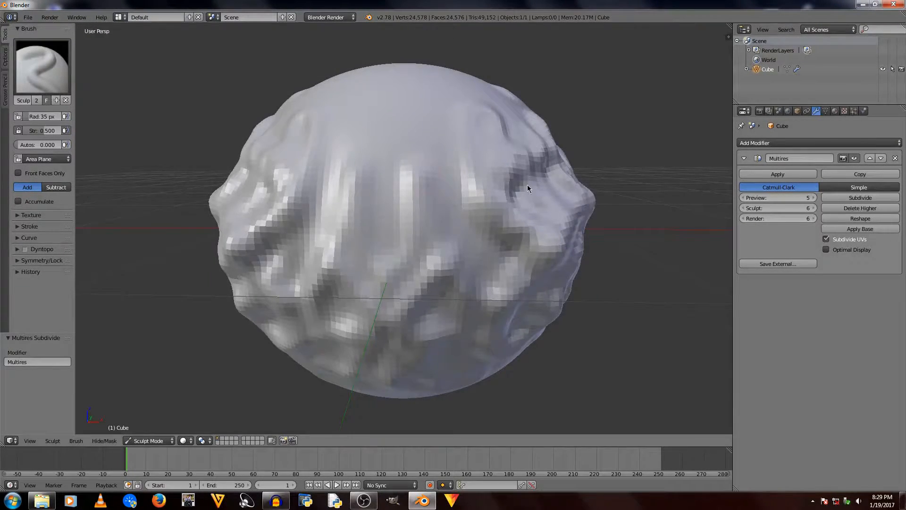
# Sculpt curved ridges and bumps around the sides, back and underside of the level 6 sphere
pyautogui.scroll(-4, 522, 186)
pyautogui.moveTo(522, 186); pyautogui.dragTo(439, 209, button='middle')
pyautogui.moveTo(453, 253); pyautogui.dragTo(404, 249, button='middle')
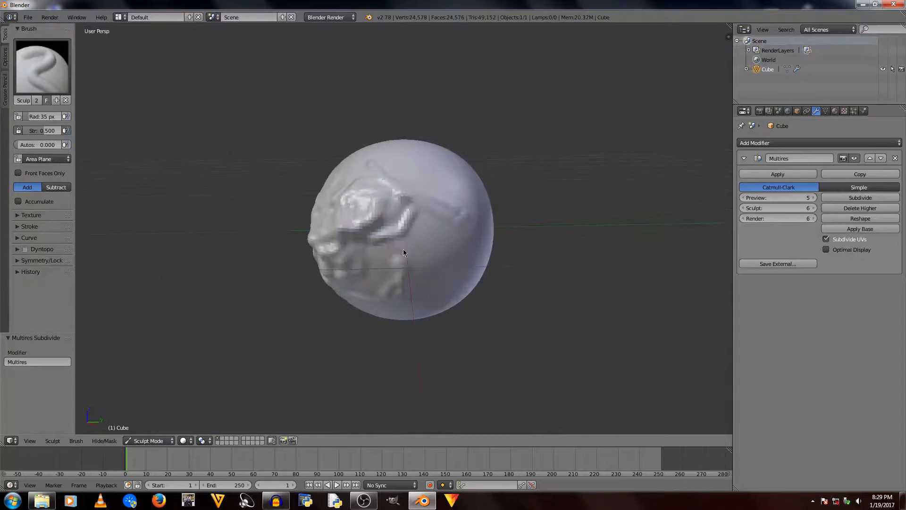
pyautogui.moveTo(460, 281)
pyautogui.mouseDown(button='middle')
pyautogui.moveTo(412, 250)
pyautogui.moveTo(398, 294)
pyautogui.moveTo(488, 226)
pyautogui.moveTo(404, 314)
pyautogui.mouseUp(button='middle')
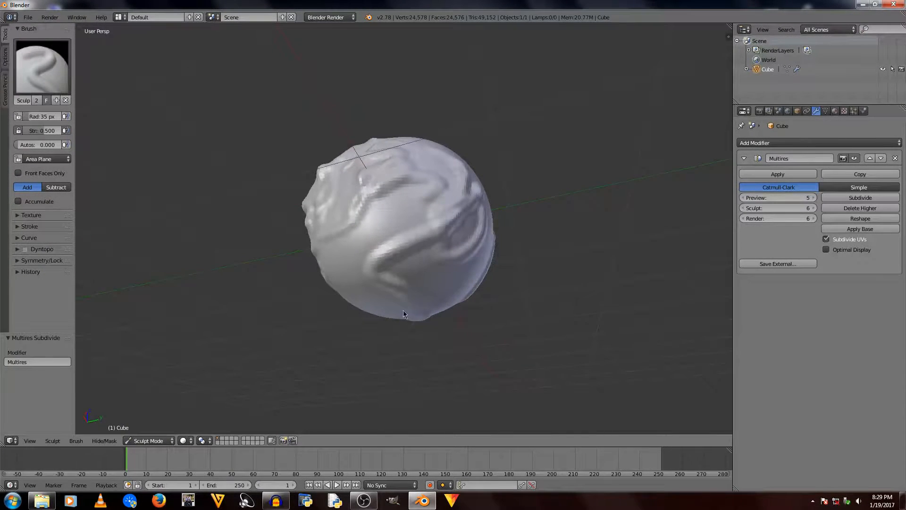
pyautogui.moveTo(423, 257); pyautogui.dragTo(508, 257, button='middle')
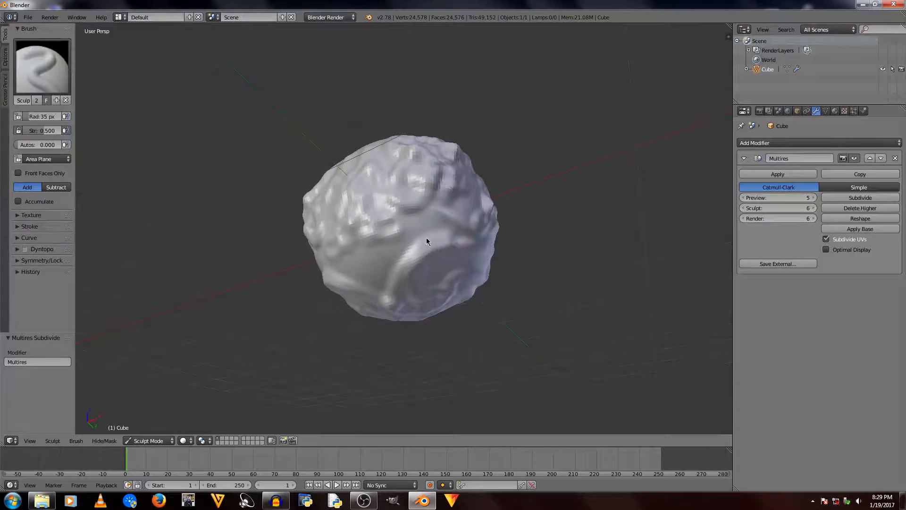
pyautogui.scroll(-4, 500, 305)
pyautogui.moveTo(500, 306)
pyautogui.mouseDown(button='middle')
pyautogui.moveTo(605, 298)
pyautogui.moveTo(467, 314)
pyautogui.moveTo(528, 280)
pyautogui.mouseUp(button='middle')
pyautogui.scroll(4, 605, 297)
pyautogui.moveTo(335, 209)
pyautogui.mouseDown(button='middle')
pyautogui.moveTo(485, 225)
pyautogui.moveTo(498, 240)
pyautogui.moveTo(406, 297)
pyautogui.moveTo(409, 233)
pyautogui.moveTo(550, 231)
pyautogui.mouseUp(button='middle')
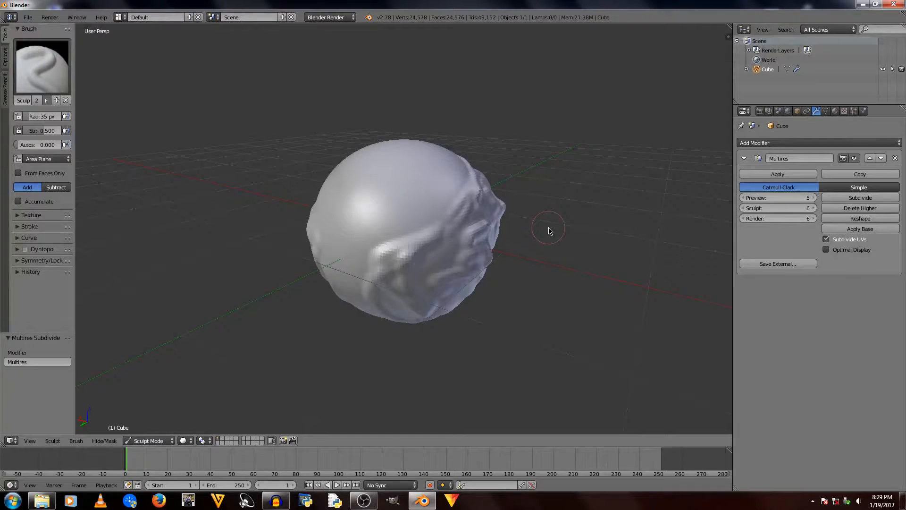
# Sculpt two short vertical ridges side by side on the front of the sphere and inspect the finer faces up close
pyautogui.scroll(-3, 577, 215)
pyautogui.moveTo(577, 215)
pyautogui.mouseDown(button='middle')
pyautogui.moveTo(462, 236)
pyautogui.moveTo(411, 226)
pyautogui.moveTo(430, 219)
pyautogui.mouseUp(button='middle')
pyautogui.scroll(3, 438, 231)
pyautogui.scroll(2, 429, 219)
pyautogui.moveTo(430, 219)
pyautogui.mouseDown()
pyautogui.moveTo(431, 209)
pyautogui.moveTo(433, 236)
pyautogui.mouseUp()
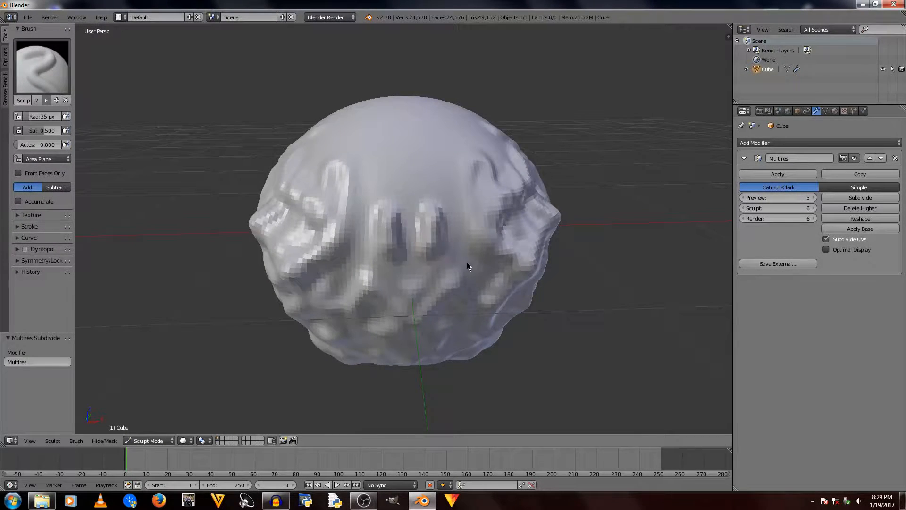
pyautogui.scroll(8, 445, 246)
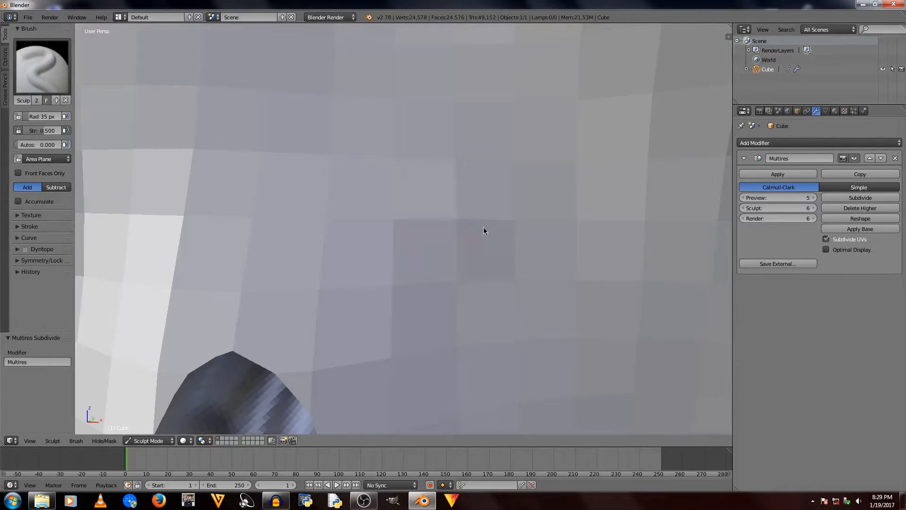
pyautogui.scroll(-8, 483, 231)
pyautogui.moveTo(490, 322); pyautogui.dragTo(504, 331, button='middle')
pyautogui.scroll(-4, 538, 286)
pyautogui.moveTo(540, 286); pyautogui.dragTo(495, 279, button='middle')
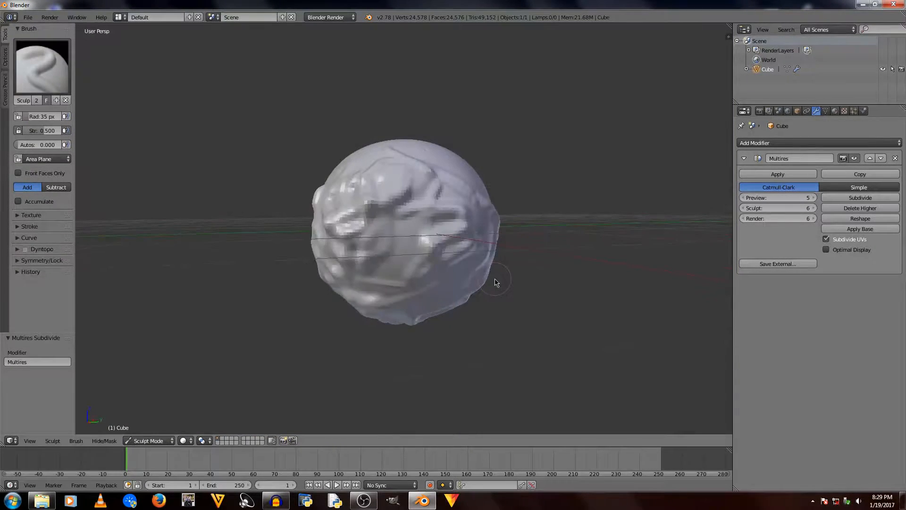
# Switch the sculpted sphere from Sculpt Mode to Object Mode and delete it
pyautogui.click(156, 441)
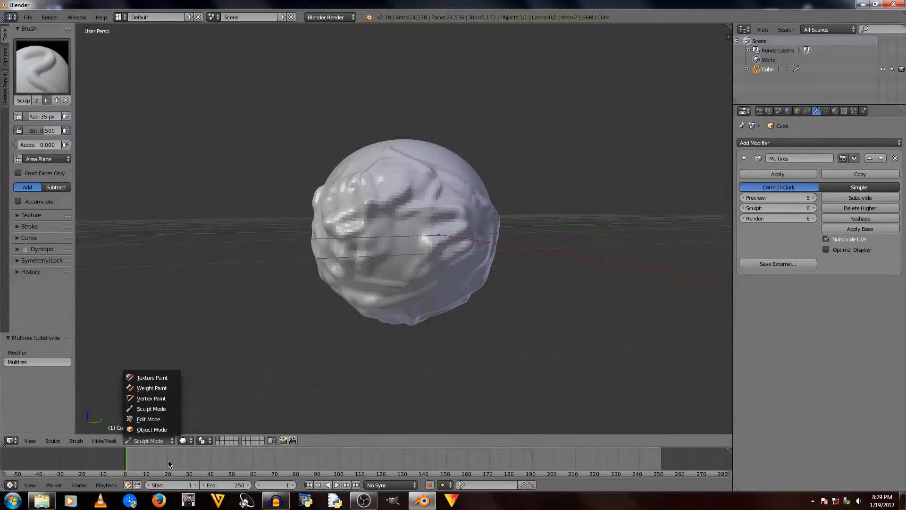
pyautogui.moveTo(273, 246); pyautogui.dragTo(365, 294, button='middle')
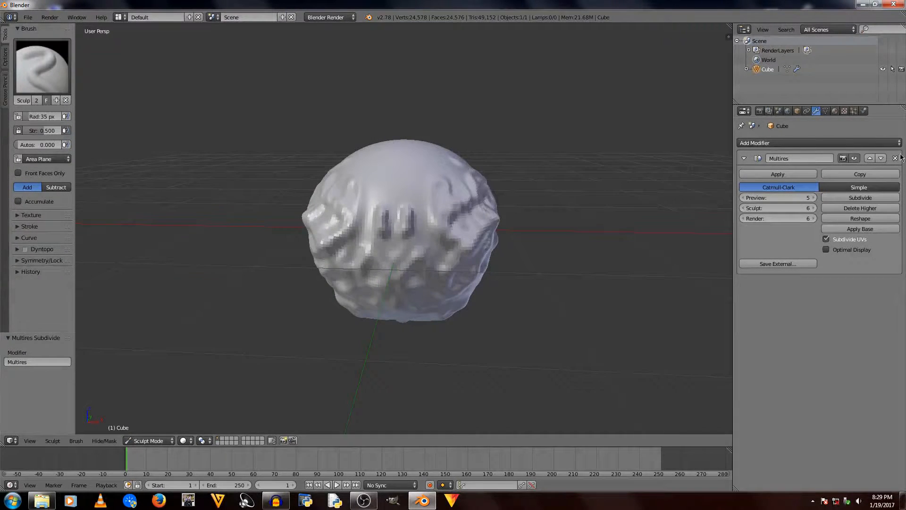
pyautogui.click(149, 440)
pyautogui.click(151, 427)
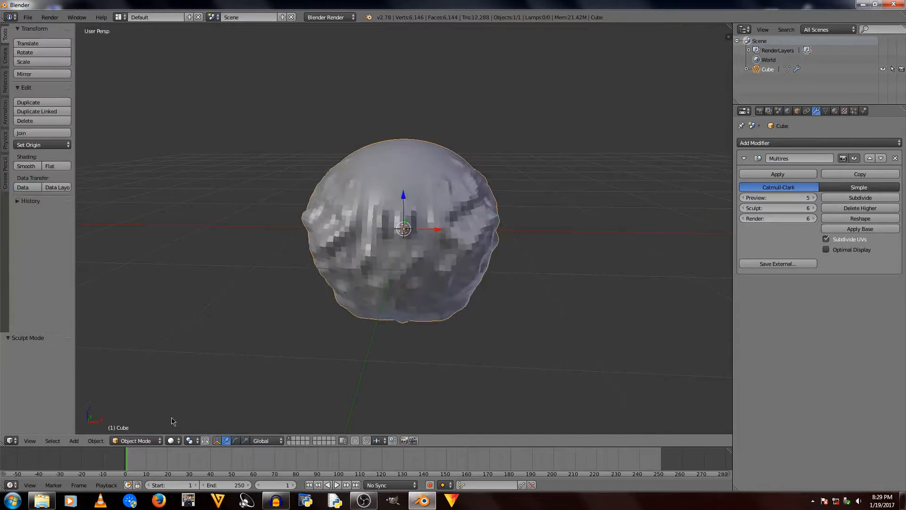
pyautogui.moveTo(312, 212); pyautogui.dragTo(483, 233, button='middle')
pyautogui.press('x')
pyautogui.click(483, 233)
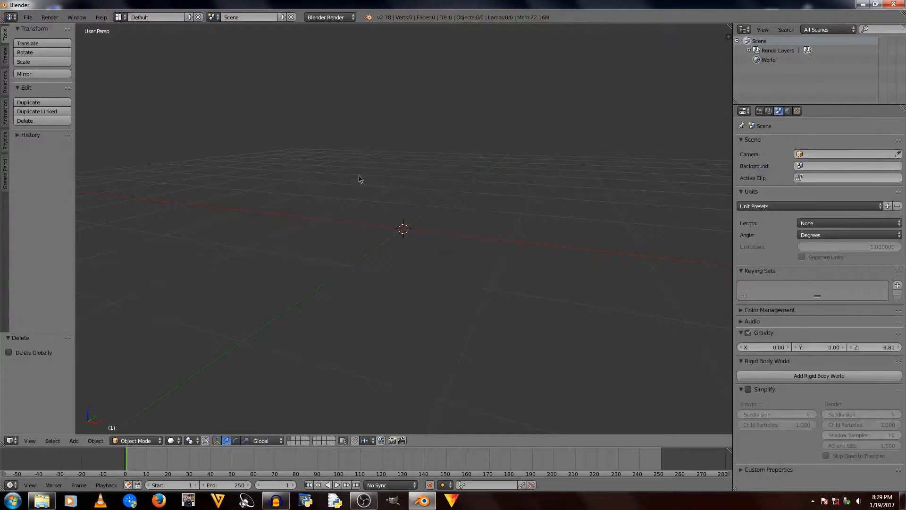
# Add a mesh cube, switch it to Sculpt Mode and widen the brush settings area
pyautogui.hotkey('shift', 'a')
pyautogui.moveTo(373, 151)
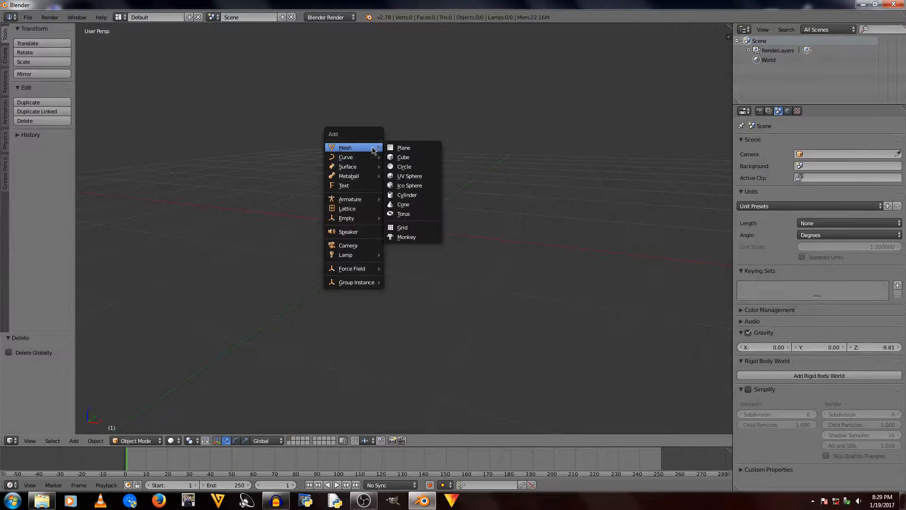
pyautogui.click(418, 162)
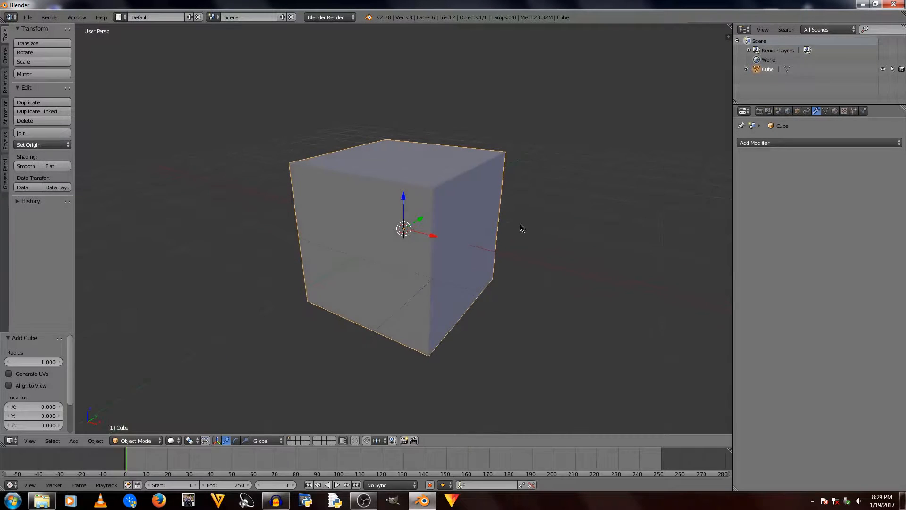
pyautogui.click(151, 440)
pyautogui.click(141, 408)
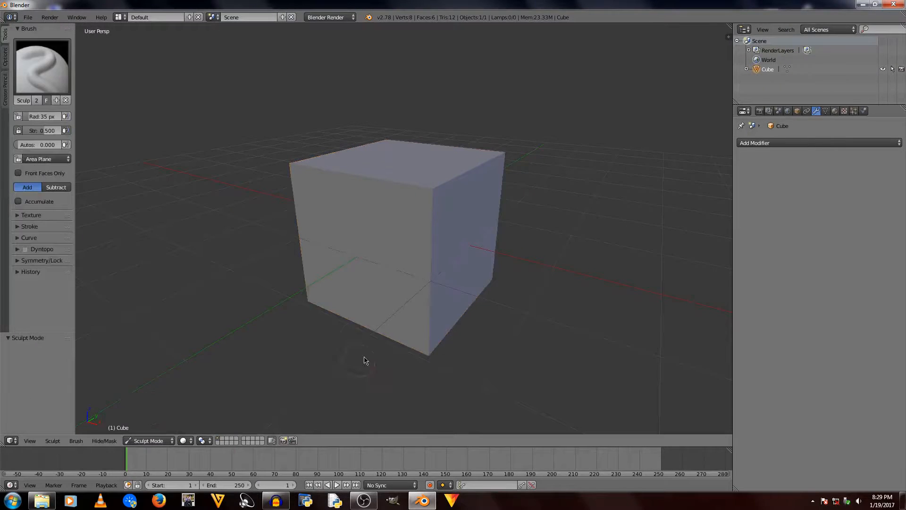
pyautogui.moveTo(75, 238); pyautogui.dragTo(110, 235)
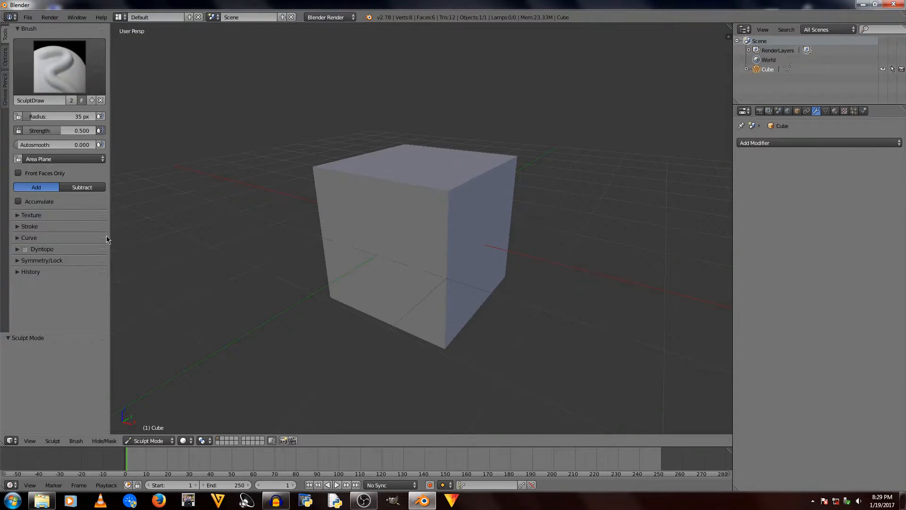
pyautogui.moveTo(494, 283); pyautogui.dragTo(423, 328, button='middle')
pyautogui.scroll(-3, 415, 335)
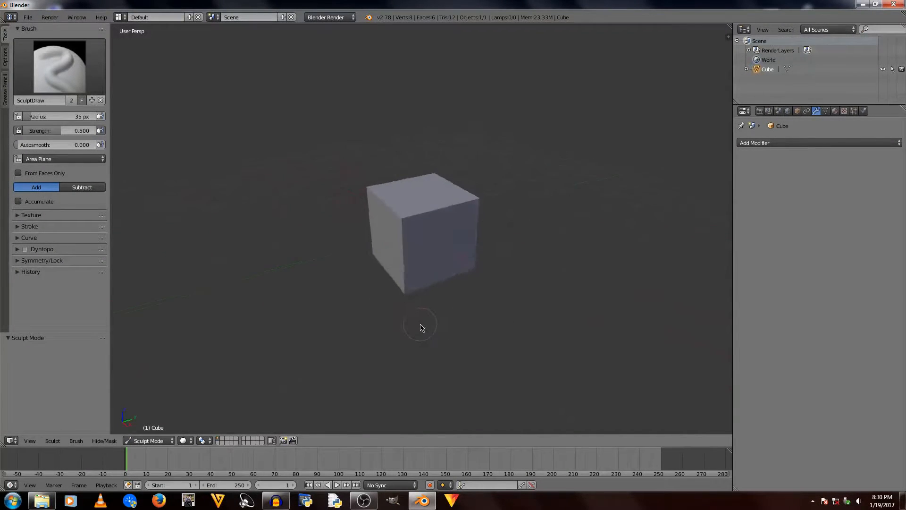
pyautogui.scroll(4, 422, 327)
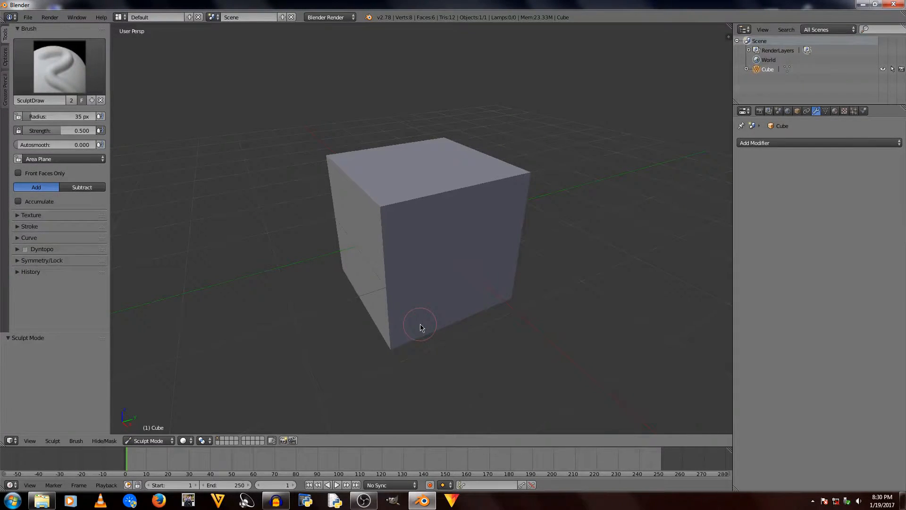
# Return to Object Mode and undo back to the Multires object's base cube in Edit Mode
pyautogui.click(151, 443)
pyautogui.click(149, 429)
pyautogui.hotkey('ctrl', 'z')
pyautogui.hotkey('ctrl', 'z')
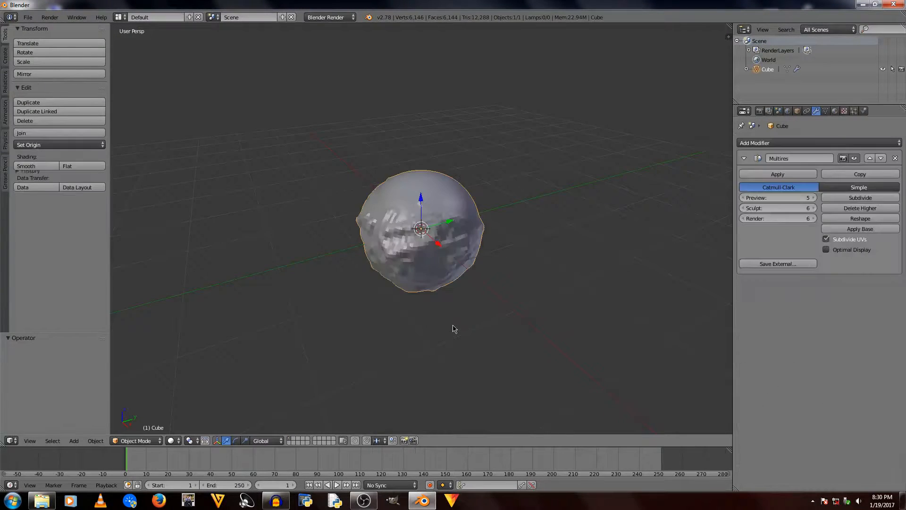
pyautogui.hotkey('ctrl', 'z')
pyautogui.hotkey('ctrl', 'z')
pyautogui.hotkey('ctrl', 'z')
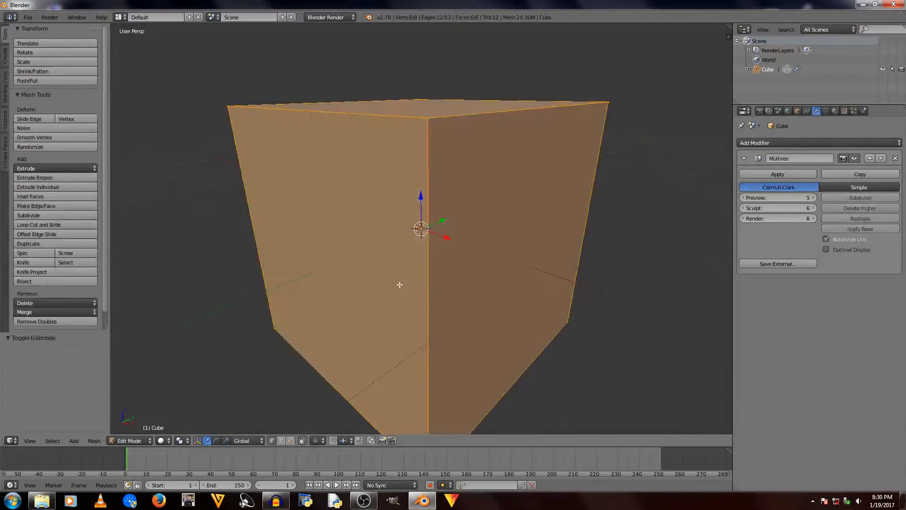
pyautogui.scroll(-2, 689, 220)
pyautogui.press('Tab')
pyautogui.press('Tab')
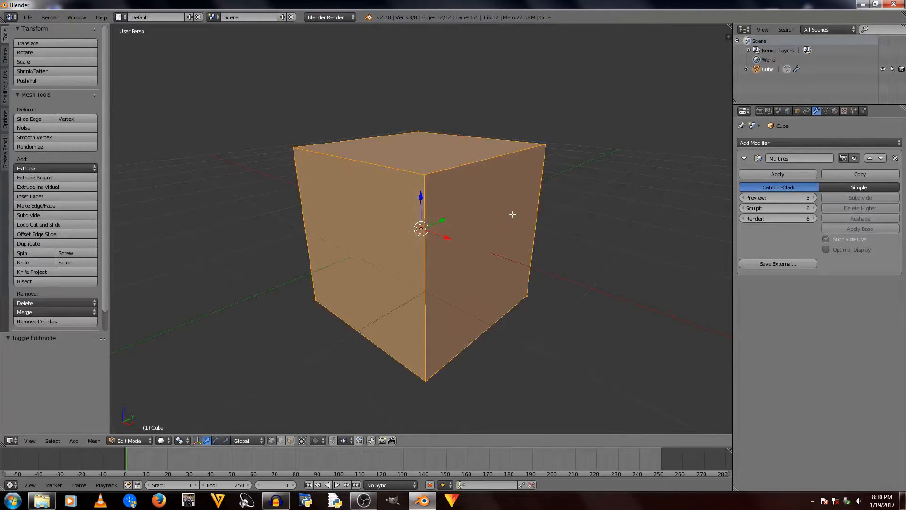
# Pull one upper corner vertex of the base cube far outward and inspect the Multires shape in Object Mode
pyautogui.moveTo(513, 215)
pyautogui.mouseDown(button='middle')
pyautogui.moveTo(474, 241)
pyautogui.moveTo(557, 205)
pyautogui.moveTo(581, 204)
pyautogui.moveTo(519, 280)
pyautogui.mouseUp(button='middle')
pyautogui.rightClick(557, 178)
pyautogui.scroll(-2, 575, 217)
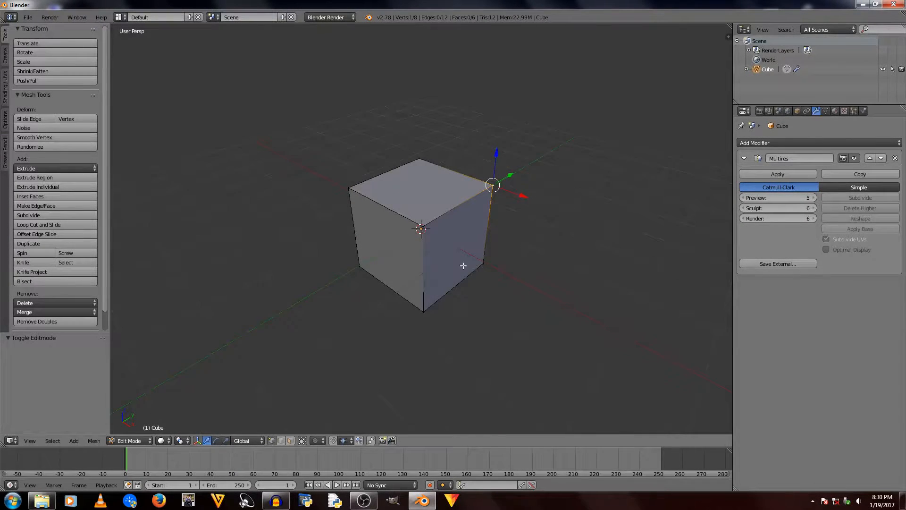
pyautogui.press('g')
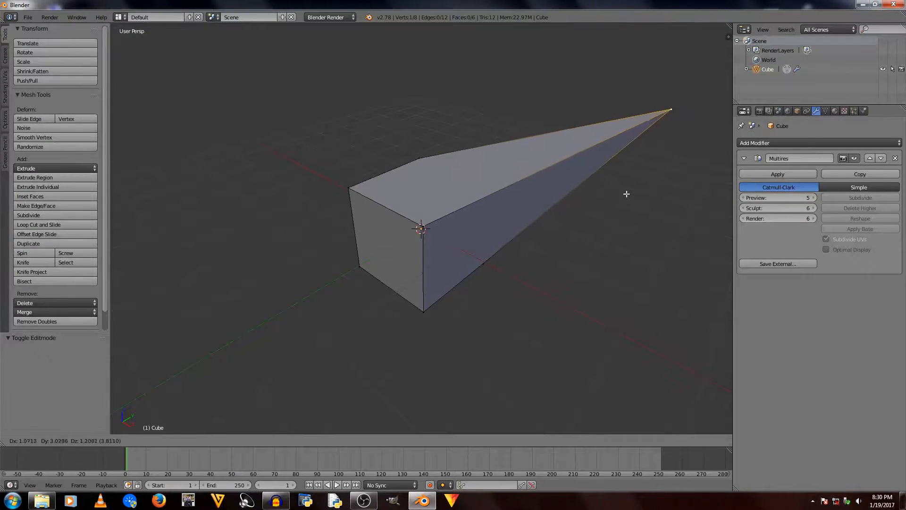
pyautogui.click(649, 202)
pyautogui.press('Tab')
pyautogui.moveTo(647, 265); pyautogui.dragTo(586, 327, button='middle')
pyautogui.scroll(-3, 621, 283)
pyautogui.scroll(6, 504, 284)
pyautogui.scroll(-4, 504, 283)
pyautogui.moveTo(500, 263); pyautogui.dragTo(508, 251, button='middle')
# Replace the distorted object with a new mesh cube and put it in Sculpt Mode
pyautogui.press('Delete')
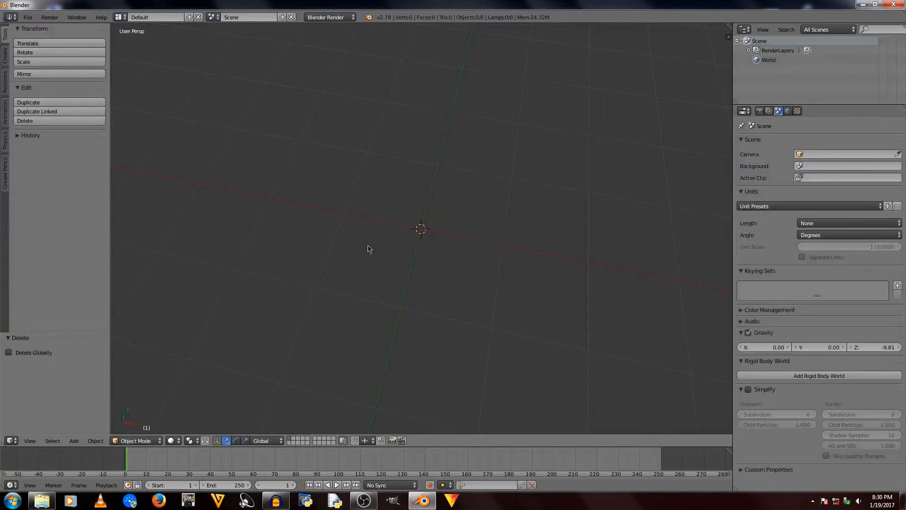
pyautogui.hotkey('shift', 'a')
pyautogui.moveTo(300, 235)
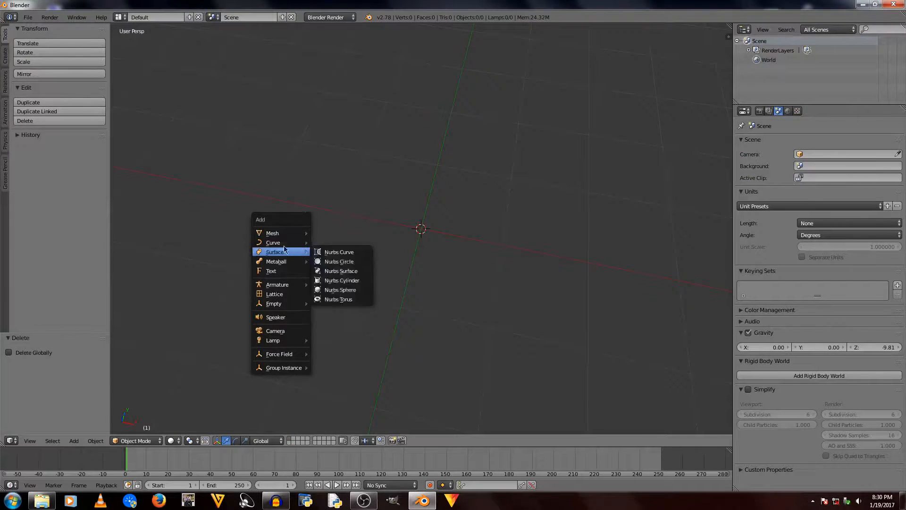
pyautogui.click(330, 243)
pyautogui.moveTo(562, 250); pyautogui.dragTo(352, 360, button='middle')
pyautogui.click(137, 441)
pyautogui.click(144, 409)
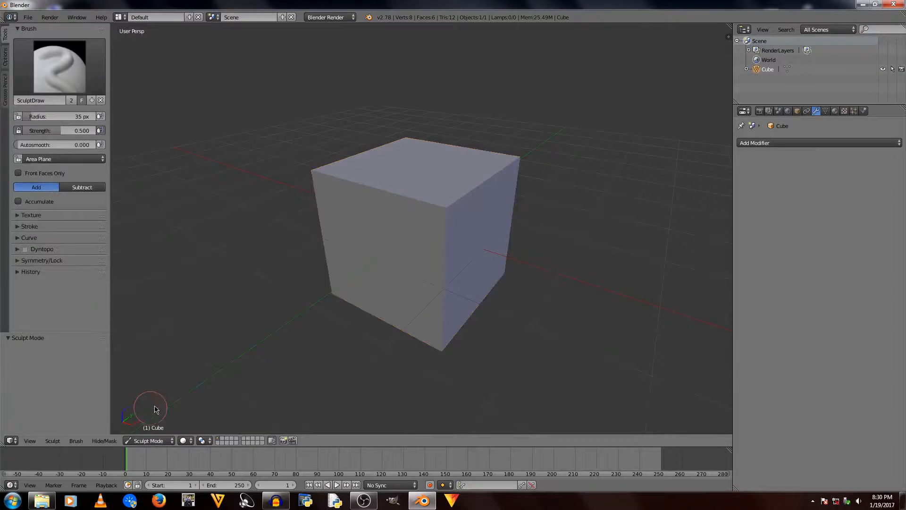
# Enable Dyntopo for the cube and widen the tool area to show all its options
pyautogui.click(17, 249)
pyautogui.click(25, 249)
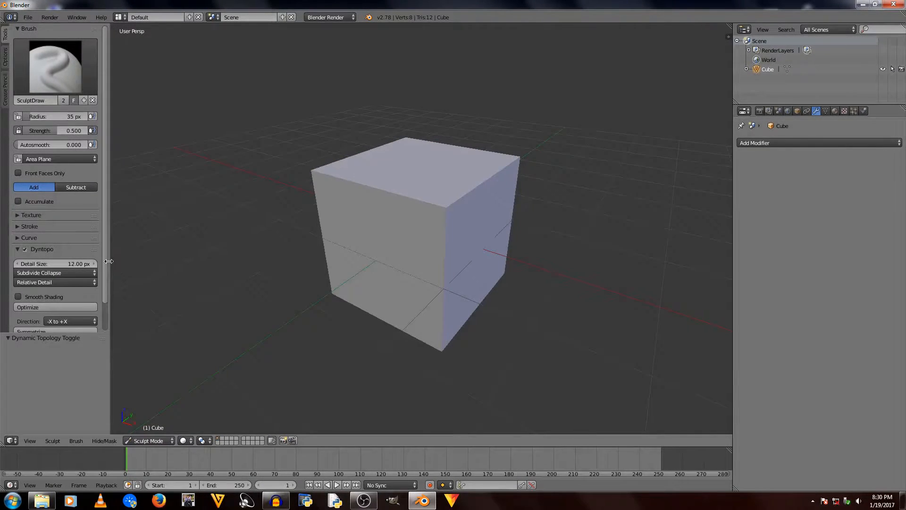
pyautogui.moveTo(109, 261); pyautogui.dragTo(169, 261)
pyautogui.scroll(-2, 99, 290)
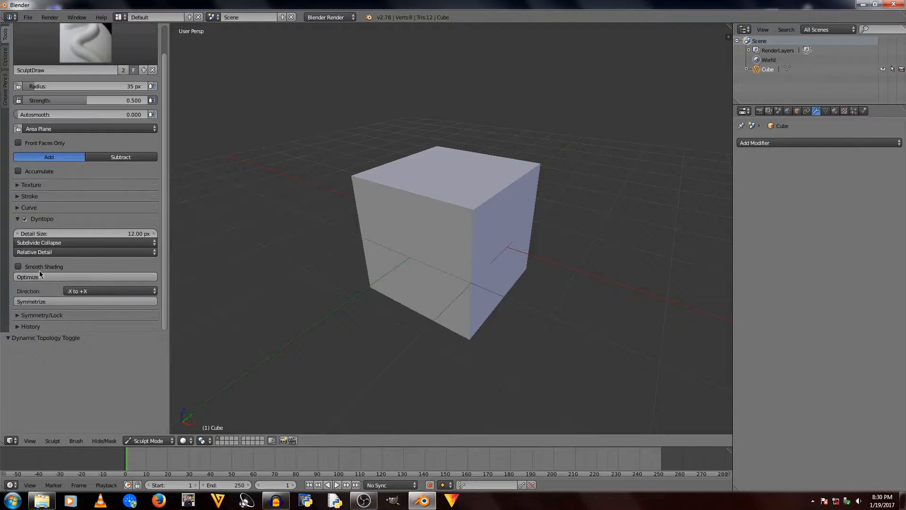
pyautogui.scroll(2, 476, 256)
# Sculpt a curling ridge on one side face of the cube and check the added geometry in wireframe
pyautogui.moveTo(545, 265)
pyautogui.mouseDown(button='middle')
pyautogui.moveTo(476, 255)
pyautogui.moveTo(542, 253)
pyautogui.moveTo(532, 239)
pyautogui.moveTo(508, 259)
pyautogui.moveTo(538, 255)
pyautogui.moveTo(556, 268)
pyautogui.mouseUp(button='middle')
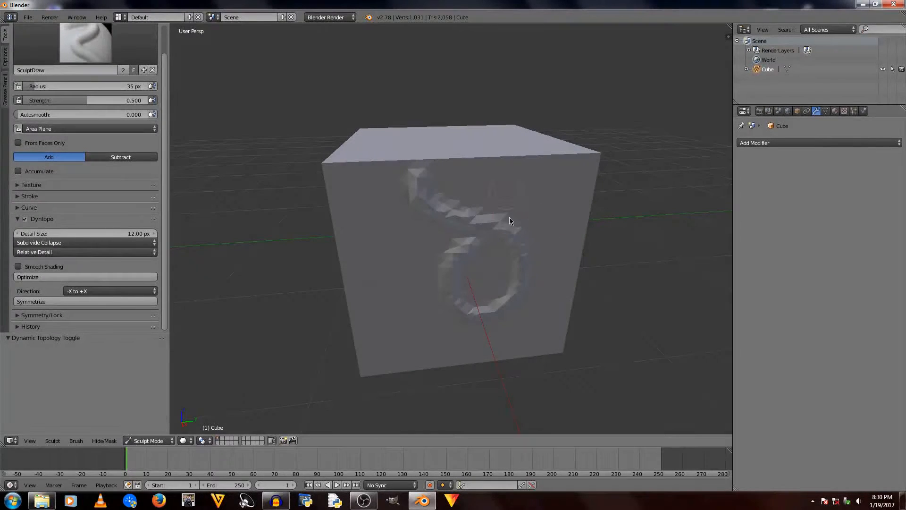
pyautogui.moveTo(531, 295); pyautogui.dragTo(527, 273, button='middle')
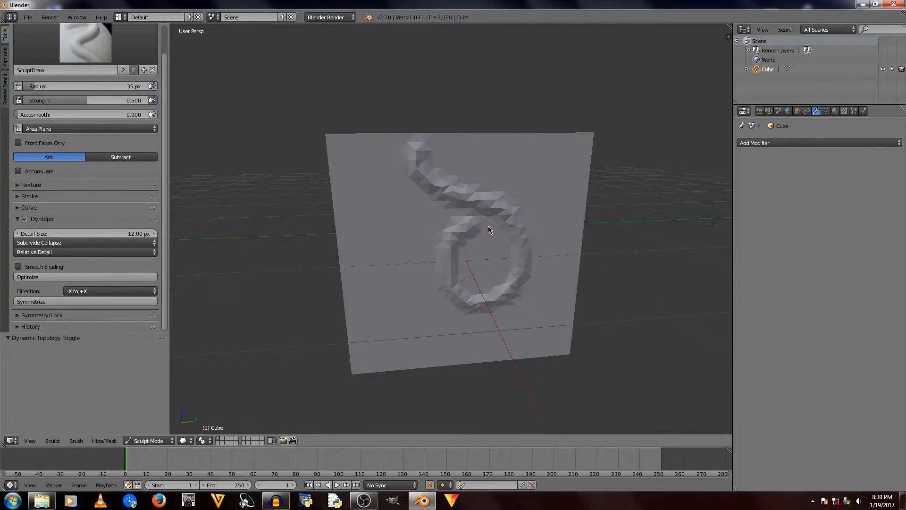
pyautogui.press('z')
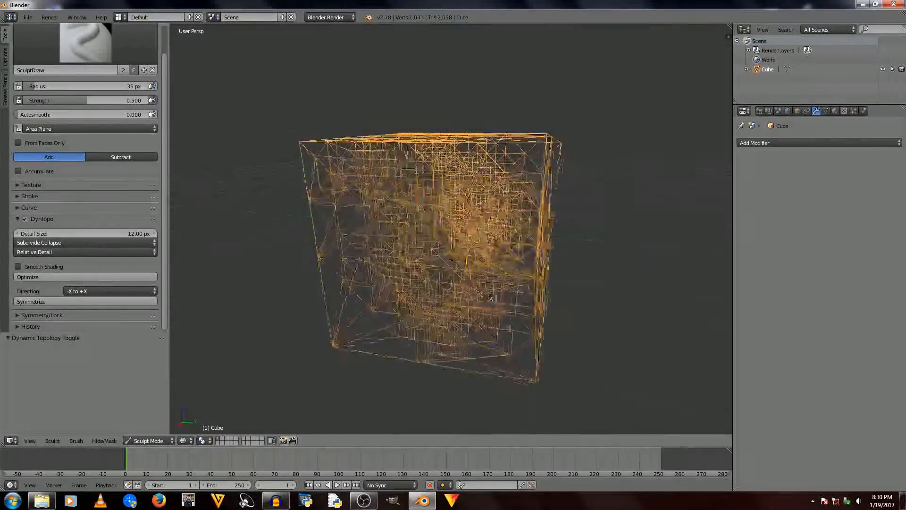
pyautogui.moveTo(484, 288)
pyautogui.mouseDown(button='middle')
pyautogui.moveTo(472, 302)
pyautogui.moveTo(543, 321)
pyautogui.moveTo(593, 317)
pyautogui.mouseUp(button='middle')
pyautogui.press('z')
pyautogui.press('z')
# Sculpt mirrored vertical and curved ridges across another side face of the cube with the SculptDraw brush
pyautogui.moveTo(491, 199)
pyautogui.mouseDown()
pyautogui.moveTo(477, 278)
pyautogui.moveTo(493, 337)
pyautogui.moveTo(510, 239)
pyautogui.mouseUp()
pyautogui.press('z')
pyautogui.moveTo(510, 240)
pyautogui.mouseDown(button='middle')
pyautogui.moveTo(522, 239)
pyautogui.moveTo(513, 192)
pyautogui.mouseUp(button='middle')
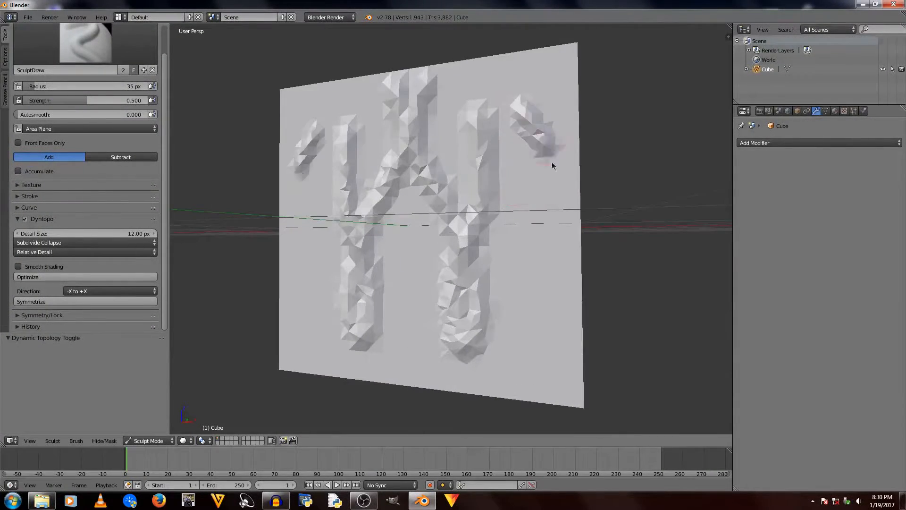
pyautogui.moveTo(552, 166)
pyautogui.mouseDown()
pyautogui.moveTo(522, 344)
pyautogui.moveTo(551, 251)
pyautogui.moveTo(510, 198)
pyautogui.moveTo(502, 323)
pyautogui.moveTo(415, 271)
pyautogui.moveTo(538, 282)
pyautogui.moveTo(493, 321)
pyautogui.mouseUp()
pyautogui.scroll(-4, 556, 312)
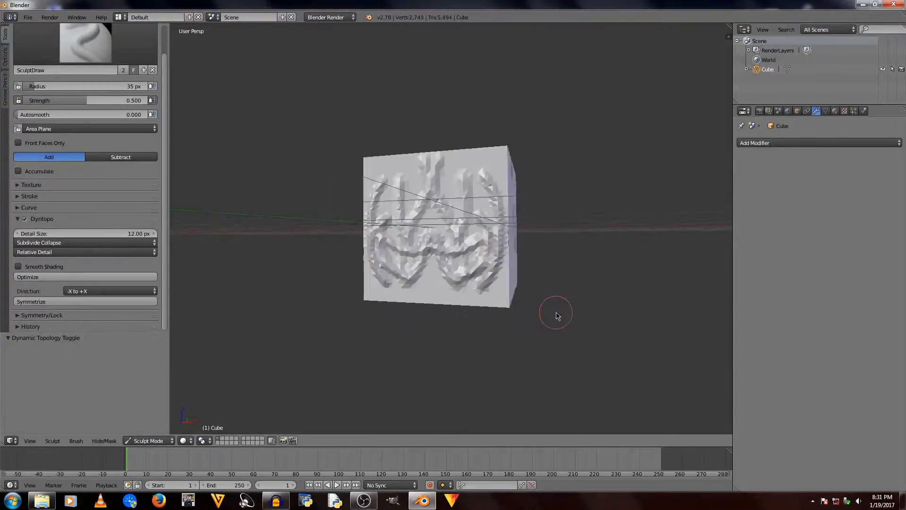
pyautogui.moveTo(556, 312)
pyautogui.mouseDown(button='middle')
pyautogui.moveTo(505, 328)
pyautogui.moveTo(538, 344)
pyautogui.moveTo(514, 368)
pyautogui.mouseUp(button='middle')
# Open the sculpted cube in Edit Mode and examine the triangle density around the strokes and on the untouched areas
pyautogui.press('z')
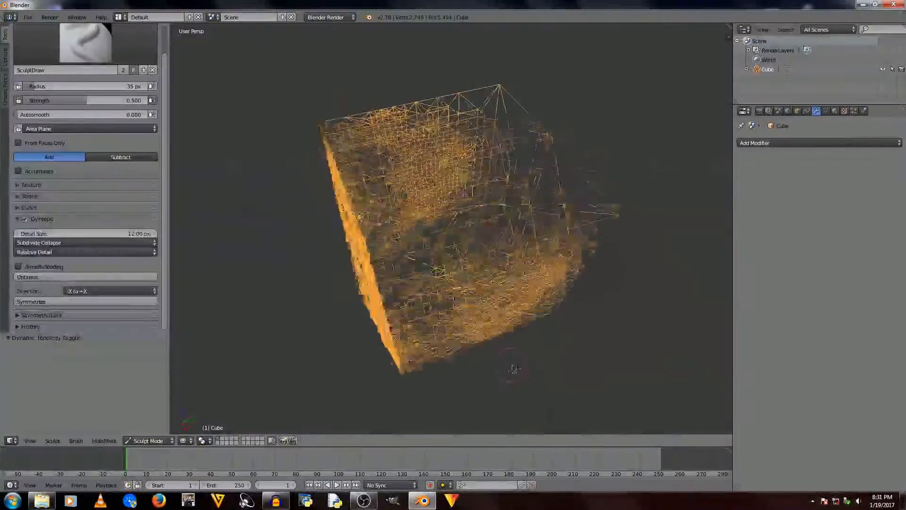
pyautogui.click(148, 440)
pyautogui.click(141, 429)
pyautogui.press('z')
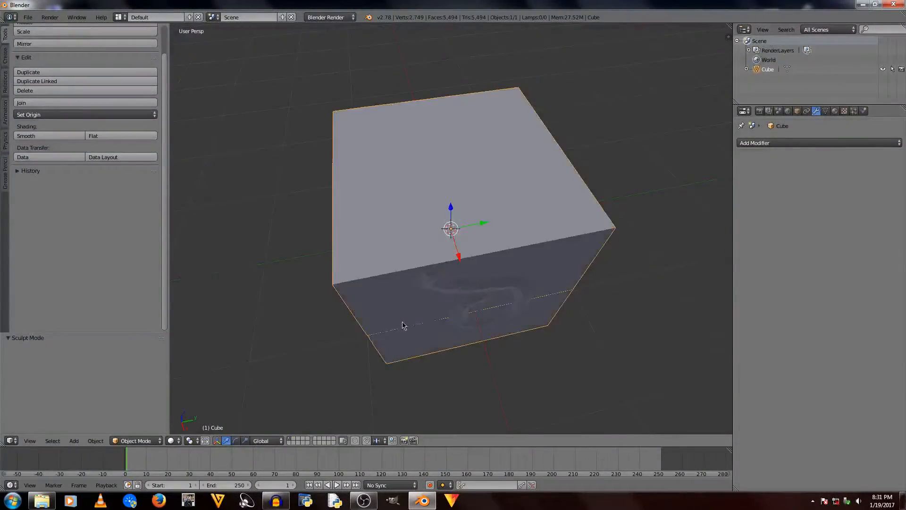
pyautogui.moveTo(402, 325)
pyautogui.mouseDown(button='middle')
pyautogui.moveTo(496, 264)
pyautogui.moveTo(577, 245)
pyautogui.moveTo(564, 273)
pyautogui.moveTo(552, 257)
pyautogui.mouseUp(button='middle')
pyautogui.press('Tab')
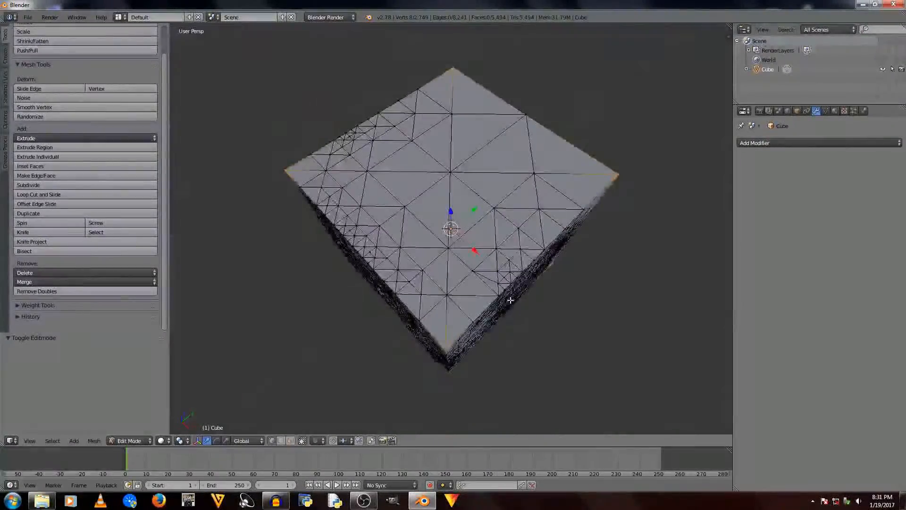
pyautogui.moveTo(510, 301); pyautogui.dragTo(591, 196, button='middle')
pyautogui.scroll(-4, 548, 232)
pyautogui.scroll(3, 551, 229)
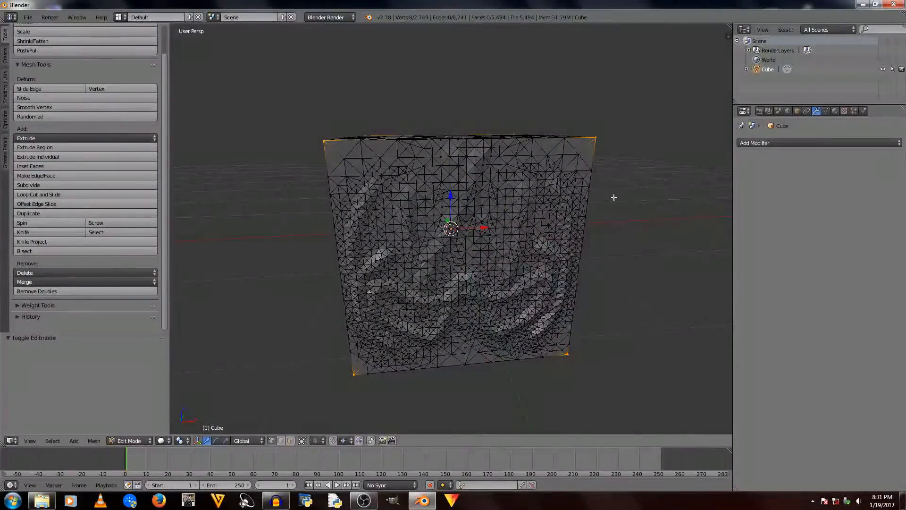
pyautogui.moveTo(639, 228); pyautogui.dragTo(608, 239, button='middle')
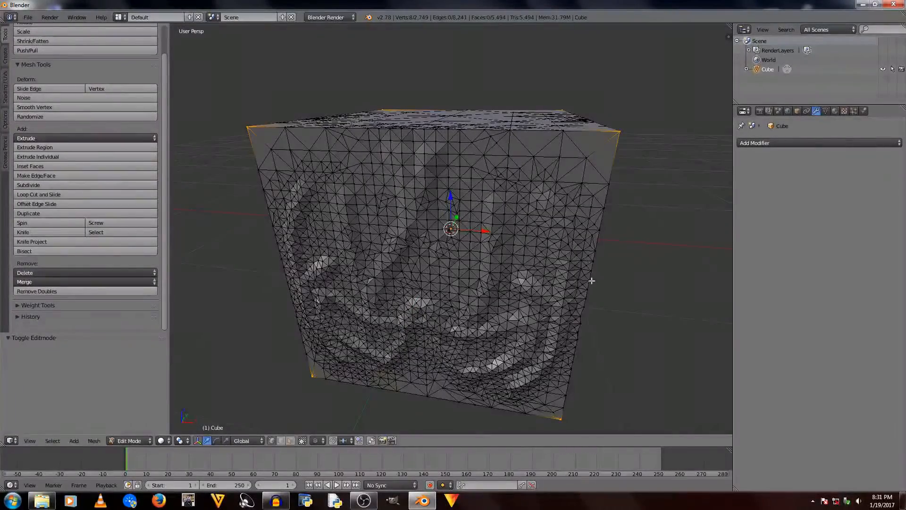
pyautogui.moveTo(559, 172); pyautogui.dragTo(416, 283, button='middle')
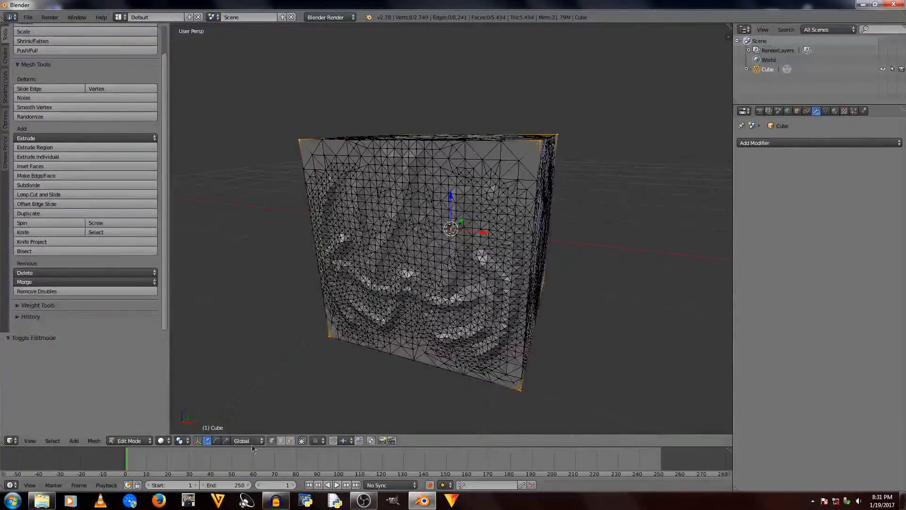
# Return to Sculpt Mode and sculpt an S-shaped ridge with crossing loops beside the curling ridge on the side face
pyautogui.click(137, 440)
pyautogui.click(134, 409)
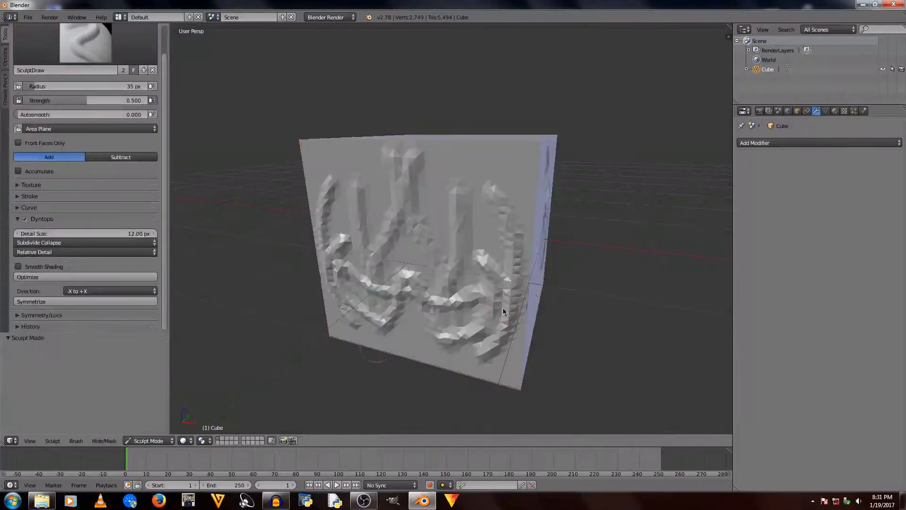
pyautogui.moveTo(517, 279)
pyautogui.mouseDown(button='middle')
pyautogui.moveTo(466, 286)
pyautogui.moveTo(446, 253)
pyautogui.mouseUp(button='middle')
pyautogui.scroll(4, 451, 256)
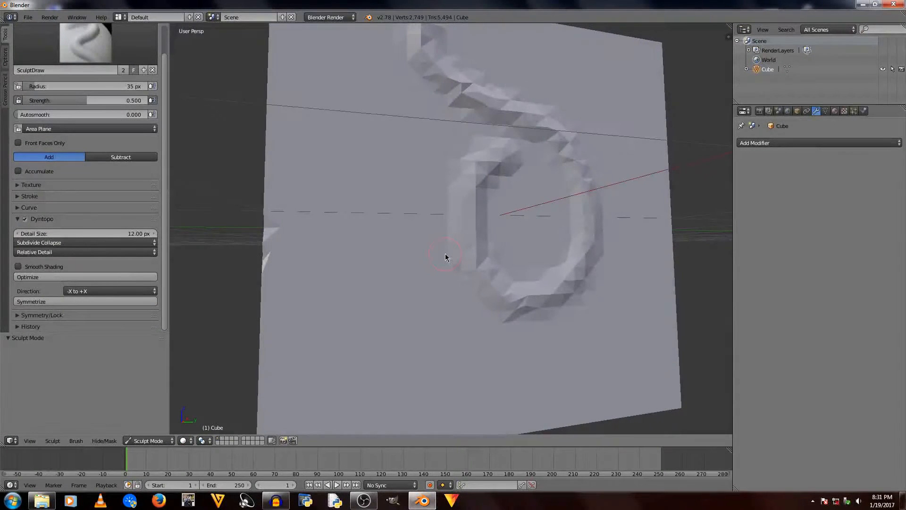
pyautogui.moveTo(383, 135)
pyautogui.mouseDown()
pyautogui.moveTo(350, 150)
pyautogui.moveTo(437, 286)
pyautogui.moveTo(310, 366)
pyautogui.mouseUp()
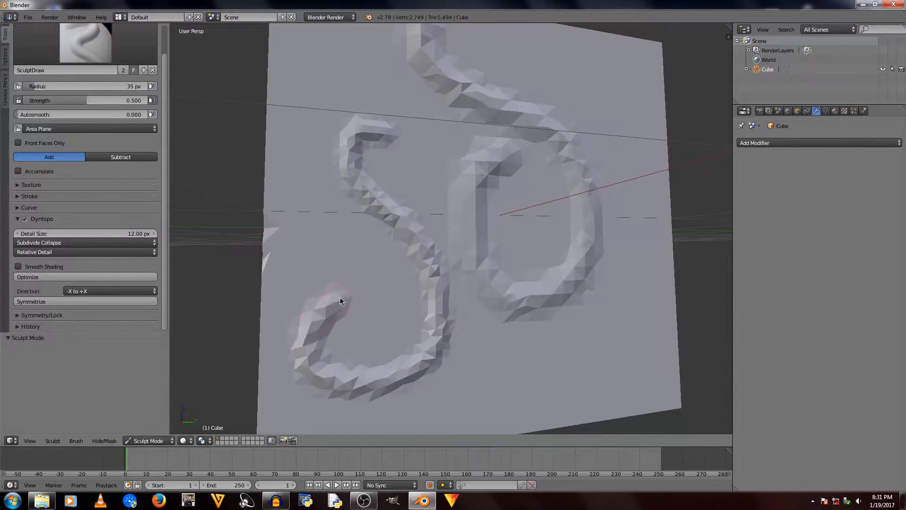
pyautogui.moveTo(340, 298)
pyautogui.mouseDown()
pyautogui.moveTo(334, 265)
pyautogui.moveTo(489, 380)
pyautogui.moveTo(432, 364)
pyautogui.moveTo(358, 177)
pyautogui.mouseUp()
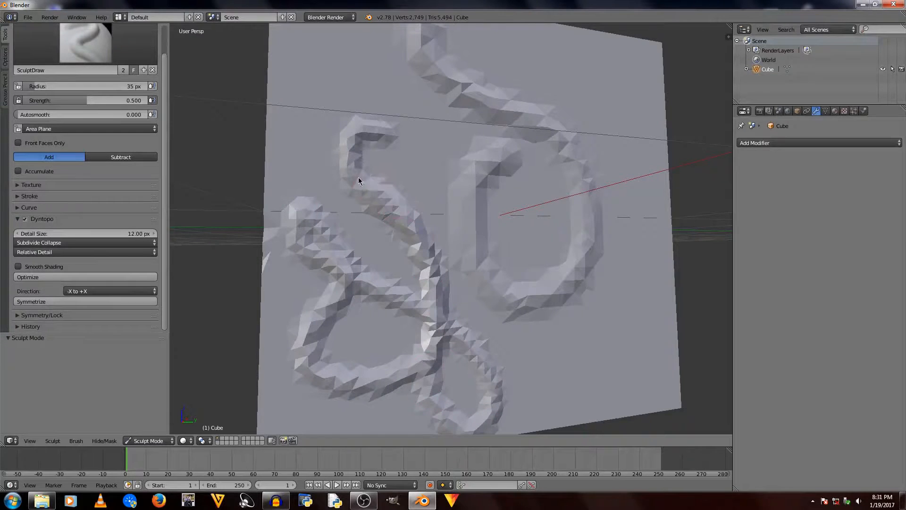
# Set the Dyntopo detail size to 5 px and try a looped ridge near the upper corner of the side face
pyautogui.click(125, 233)
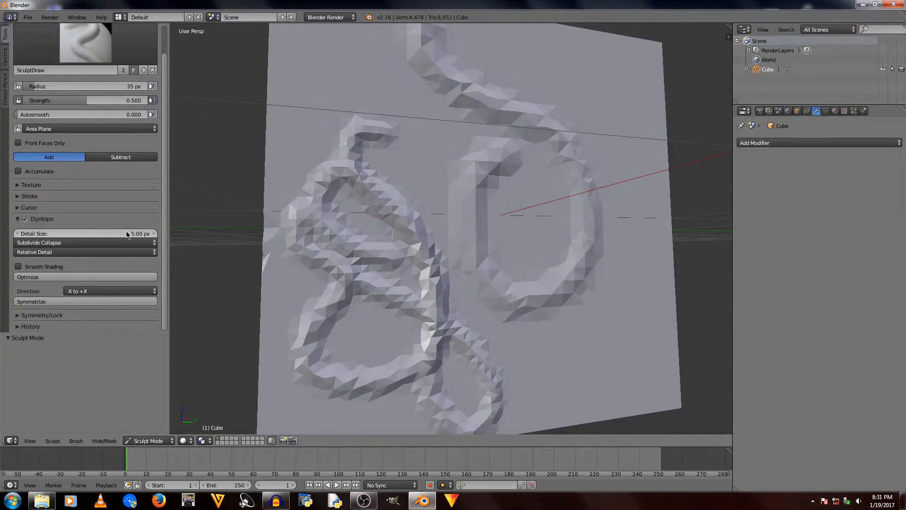
pyautogui.moveTo(588, 218)
pyautogui.mouseDown(button='middle')
pyautogui.moveTo(555, 228)
pyautogui.moveTo(489, 122)
pyautogui.mouseUp(button='middle')
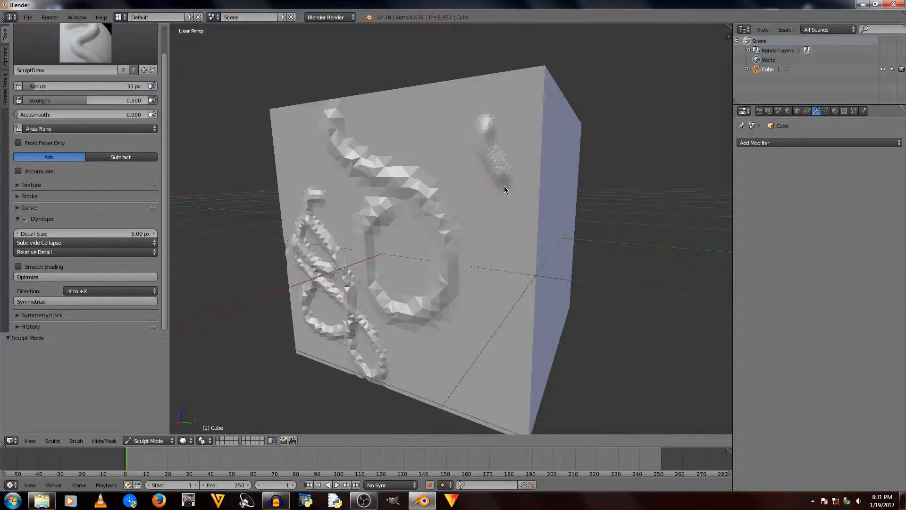
pyautogui.moveTo(500, 177); pyautogui.dragTo(460, 223, button='middle')
pyautogui.scroll(6, 458, 245)
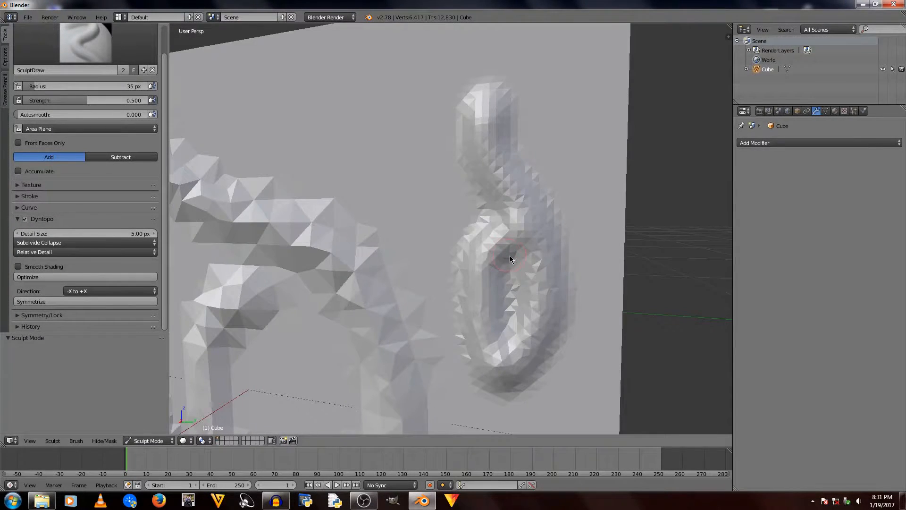
pyautogui.hotkey('ctrl', 'z')
# Set the detail refine method to Subdivide Edges and sculpt fine overlapping loops in the upper corner of the side face
pyautogui.click(82, 243)
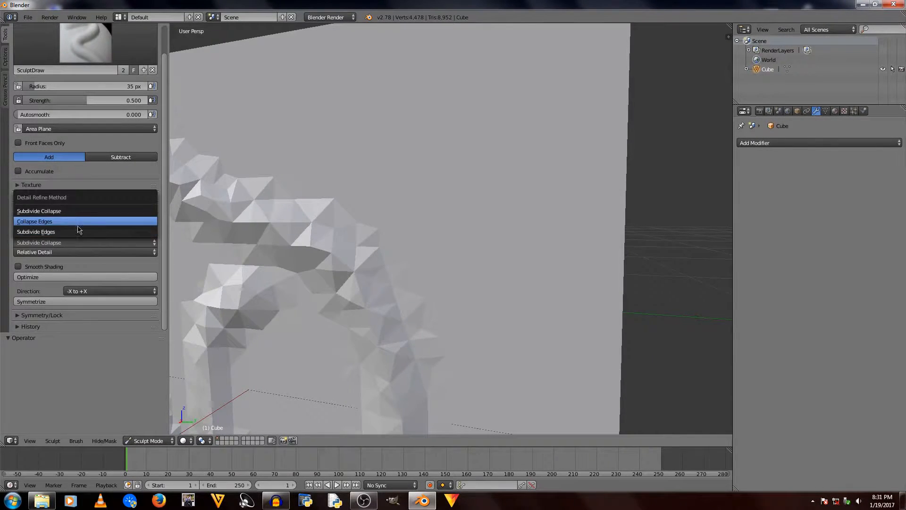
pyautogui.click(79, 232)
pyautogui.moveTo(427, 85)
pyautogui.mouseDown()
pyautogui.moveTo(519, 277)
pyautogui.moveTo(410, 165)
pyautogui.moveTo(299, 85)
pyautogui.moveTo(433, 44)
pyautogui.moveTo(530, 80)
pyautogui.moveTo(570, 227)
pyautogui.moveTo(526, 407)
pyautogui.mouseUp()
pyautogui.moveTo(474, 367)
pyautogui.mouseDown()
pyautogui.moveTo(562, 277)
pyautogui.moveTo(603, 345)
pyautogui.moveTo(551, 426)
pyautogui.moveTo(489, 197)
pyautogui.moveTo(387, 174)
pyautogui.moveTo(592, 179)
pyautogui.mouseUp()
# Sculpt long crossing ridges over the adjoining smooth side face and across its top edge
pyautogui.scroll(-6, 550, 215)
pyautogui.moveTo(551, 214)
pyautogui.mouseDown(button='middle')
pyautogui.moveTo(597, 214)
pyautogui.moveTo(514, 289)
pyautogui.moveTo(486, 297)
pyautogui.moveTo(365, 255)
pyautogui.mouseUp(button='middle')
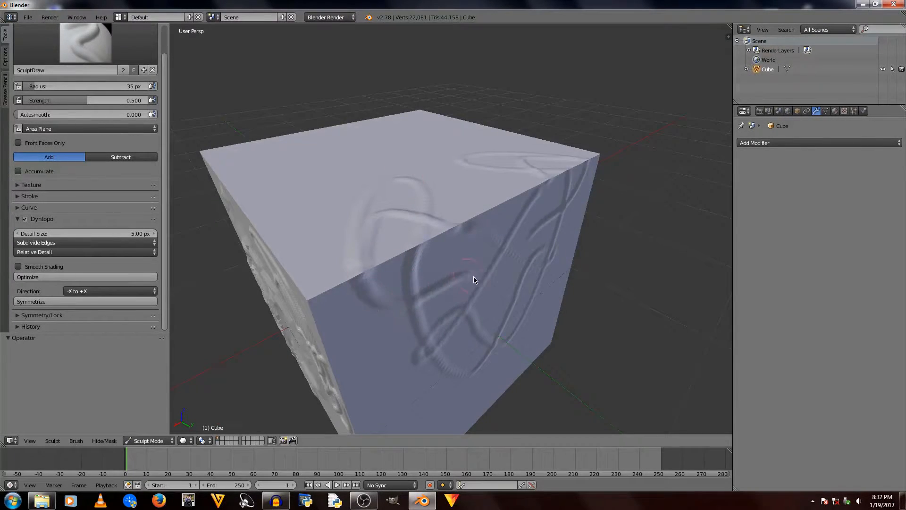
pyautogui.moveTo(467, 325); pyautogui.dragTo(578, 344, button='middle')
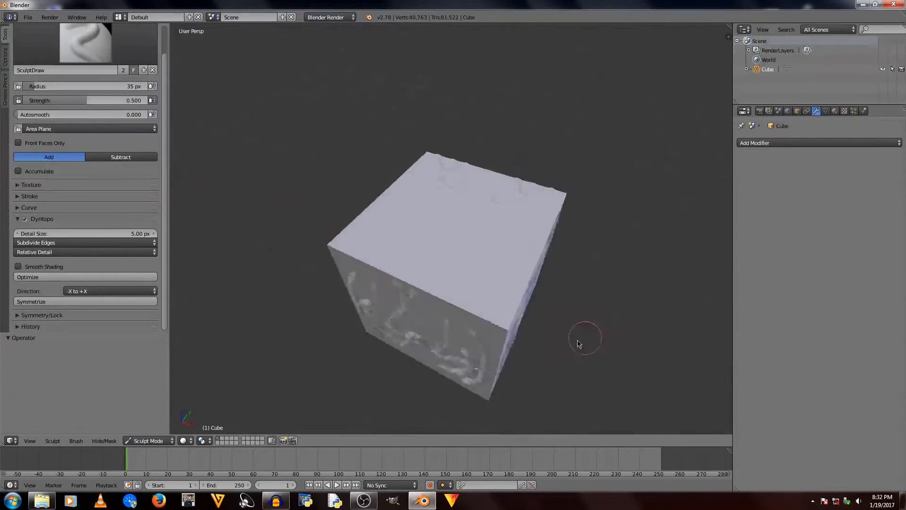
# Compare the fine looped ridges with the coarse faceted strokes on the same side face, close up and from a distance
pyautogui.scroll(4, 610, 257)
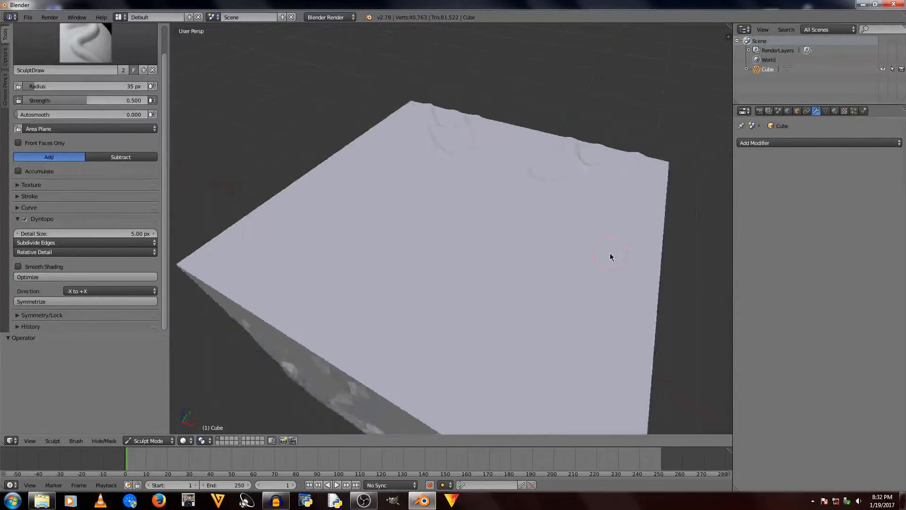
pyautogui.moveTo(610, 257)
pyautogui.mouseDown(button='middle')
pyautogui.moveTo(445, 242)
pyautogui.moveTo(447, 193)
pyautogui.moveTo(430, 211)
pyautogui.moveTo(445, 225)
pyautogui.mouseUp(button='middle')
pyautogui.moveTo(396, 279)
pyautogui.mouseDown(button='middle')
pyautogui.moveTo(466, 271)
pyautogui.moveTo(450, 260)
pyautogui.moveTo(447, 274)
pyautogui.moveTo(455, 259)
pyautogui.mouseUp(button='middle')
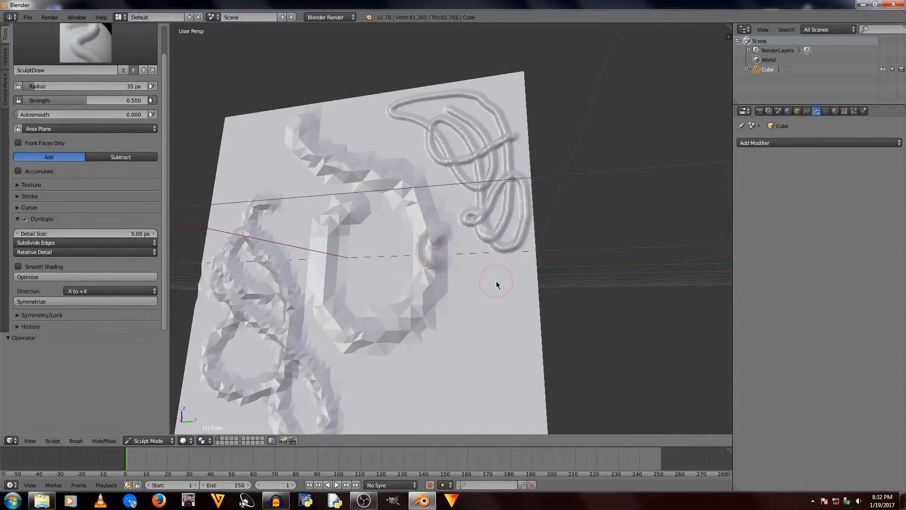
pyautogui.moveTo(496, 284); pyautogui.dragTo(505, 295, button='middle')
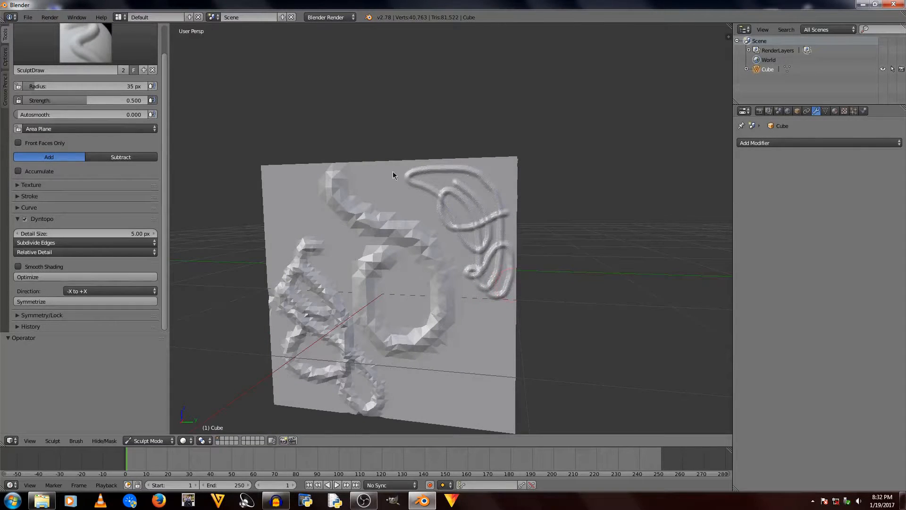
pyautogui.scroll(5, 452, 265)
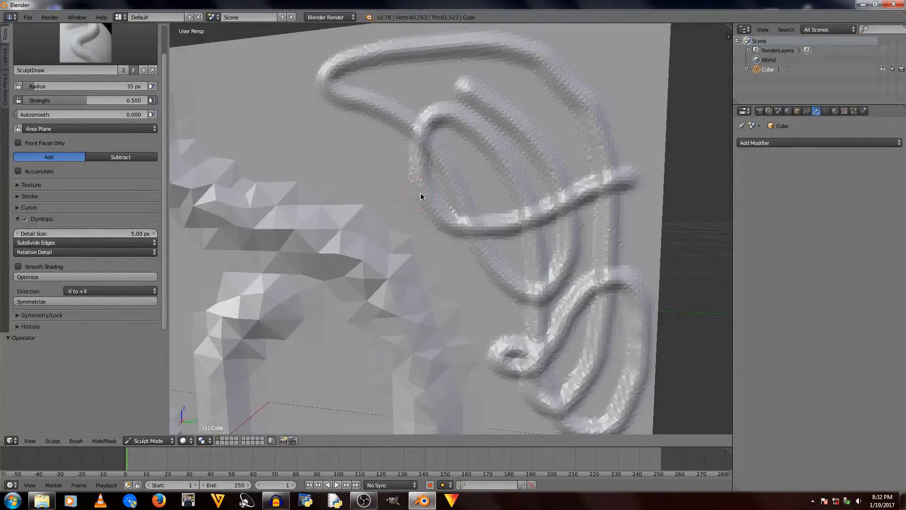
pyautogui.scroll(-5, 401, 94)
# Build up a rounded bulge on the cube's top corner and thicken the vertical edge below it
pyautogui.moveTo(411, 107)
pyautogui.mouseDown(button='middle')
pyautogui.moveTo(486, 142)
pyautogui.moveTo(453, 223)
pyautogui.moveTo(399, 266)
pyautogui.mouseUp(button='middle')
pyautogui.scroll(-2, 452, 229)
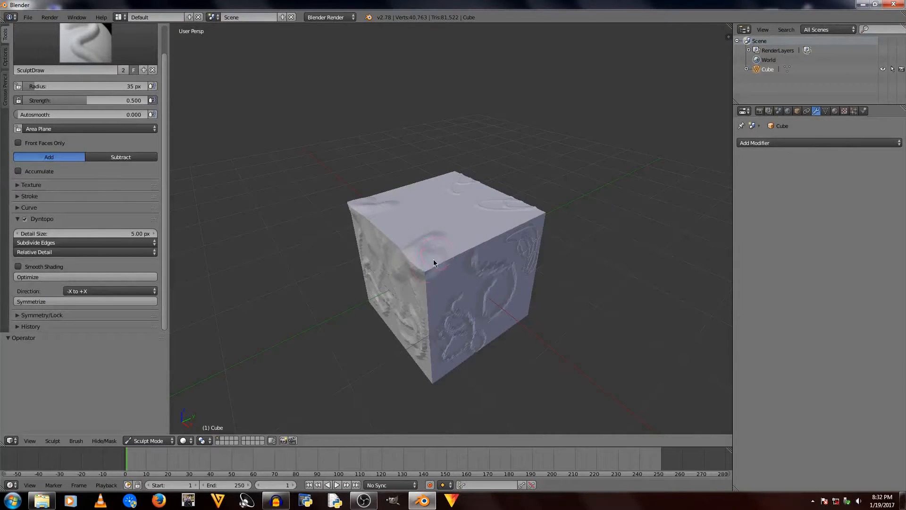
pyautogui.moveTo(475, 258); pyautogui.dragTo(412, 260, button='middle')
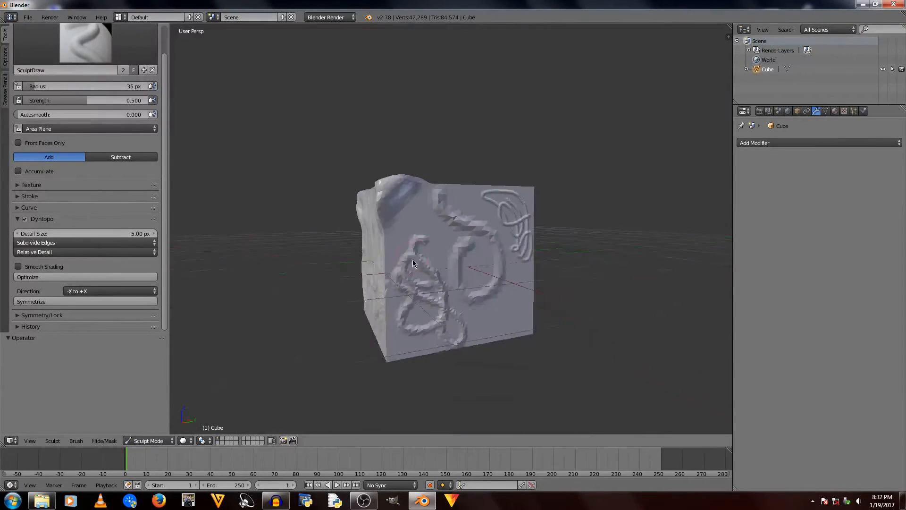
pyautogui.moveTo(402, 199); pyautogui.dragTo(427, 174, button='middle')
pyautogui.moveTo(423, 352); pyautogui.dragTo(425, 160)
# Thicken the bottom edges and bottom corners around the cube with SculptDraw strokes
pyautogui.moveTo(414, 254); pyautogui.dragTo(479, 236, button='middle')
pyautogui.moveTo(499, 317)
pyautogui.mouseDown()
pyautogui.moveTo(428, 318)
pyautogui.moveTo(396, 307)
pyautogui.moveTo(448, 312)
pyautogui.mouseUp()
pyautogui.moveTo(474, 318); pyautogui.dragTo(363, 318, button='middle')
pyautogui.moveTo(363, 318)
pyautogui.mouseDown()
pyautogui.moveTo(498, 323)
pyautogui.moveTo(466, 310)
pyautogui.moveTo(512, 313)
pyautogui.mouseUp()
pyautogui.moveTo(577, 313); pyautogui.dragTo(473, 326, button='middle')
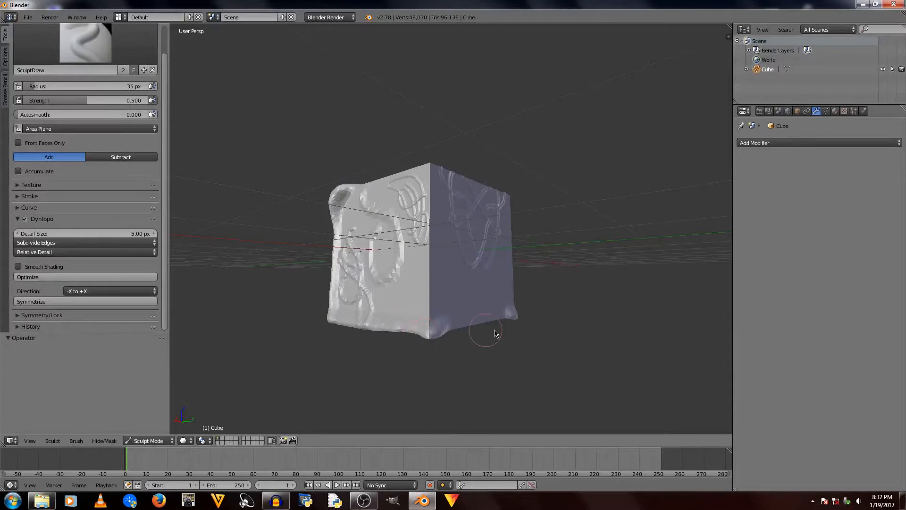
pyautogui.moveTo(468, 322); pyautogui.dragTo(509, 315)
# Thicken the vertical edge between the looped-ridge face and the adjoining side face down to the bottom corner
pyautogui.moveTo(485, 321)
pyautogui.mouseDown(button='middle')
pyautogui.moveTo(436, 343)
pyautogui.moveTo(459, 349)
pyautogui.mouseUp(button='middle')
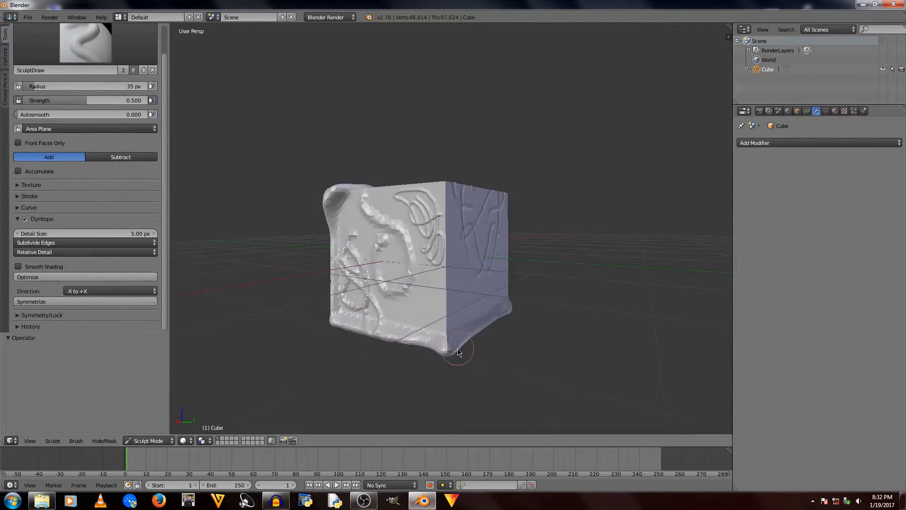
pyautogui.moveTo(446, 354); pyautogui.dragTo(440, 229)
pyautogui.moveTo(440, 297); pyautogui.dragTo(447, 233)
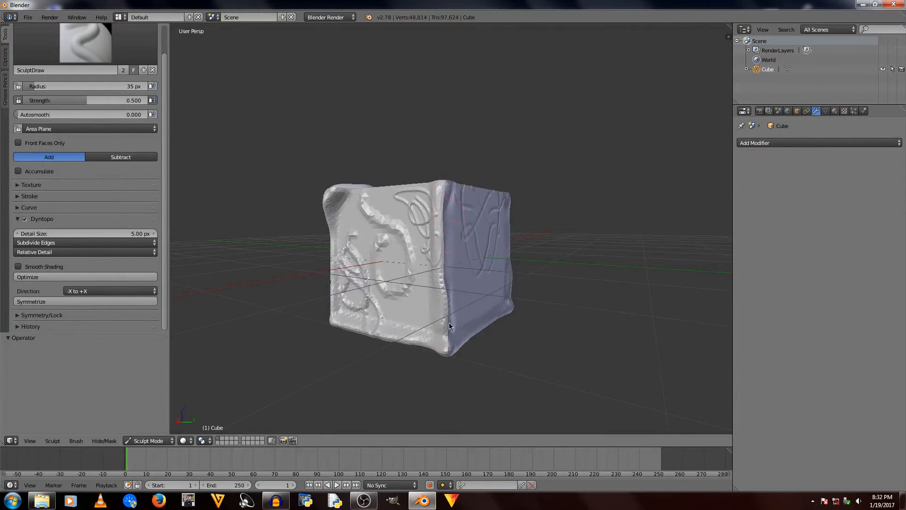
pyautogui.moveTo(449, 322); pyautogui.dragTo(451, 351)
# Build up the top edge of the looped-ridge face and the neighbouring top corners of the cube
pyautogui.moveTo(462, 249); pyautogui.dragTo(508, 277, button='middle')
pyautogui.moveTo(509, 238); pyautogui.dragTo(359, 245)
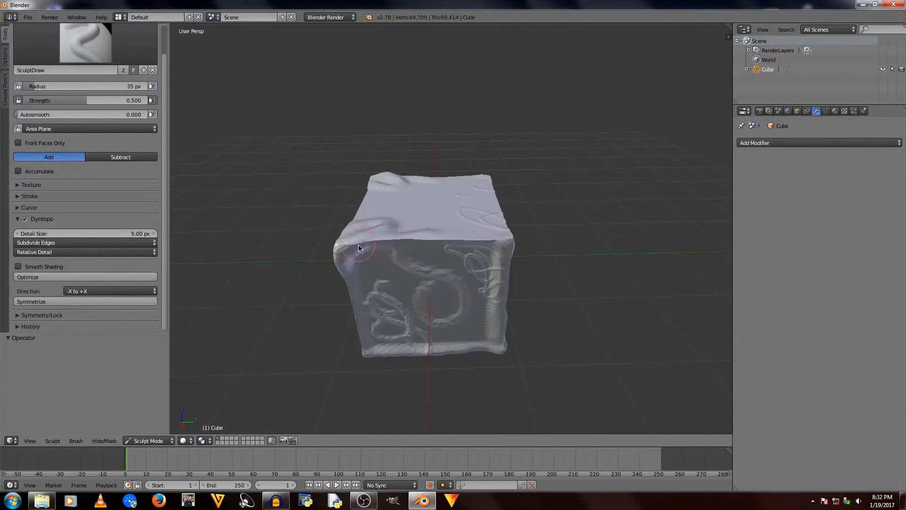
pyautogui.moveTo(429, 243); pyautogui.dragTo(498, 246, button='middle')
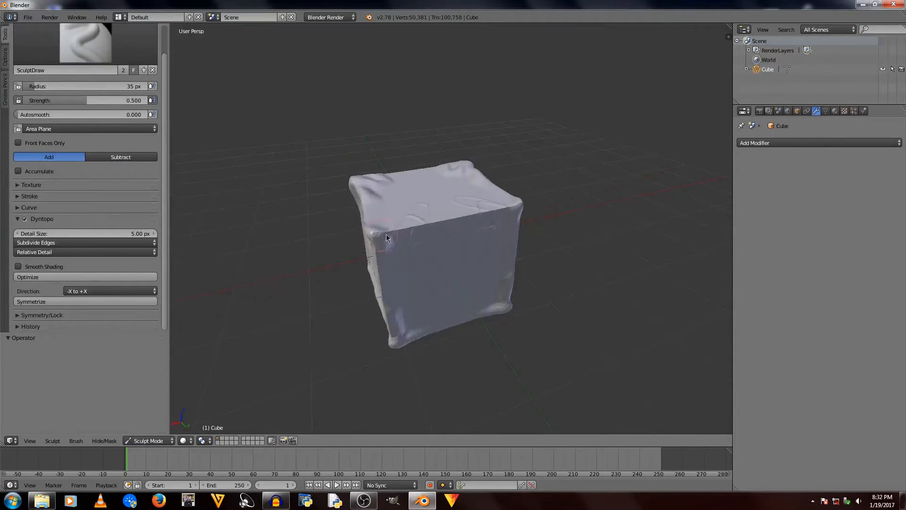
pyautogui.click(523, 212)
# Build up the top edge and corner above the face with the mirrored ridges
pyautogui.scroll(-2, 415, 260)
pyautogui.moveTo(416, 260); pyautogui.dragTo(467, 260, button='middle')
pyautogui.scroll(2, 467, 260)
pyautogui.moveTo(467, 261)
pyautogui.mouseDown(button='middle')
pyautogui.moveTo(495, 251)
pyautogui.moveTo(540, 267)
pyautogui.moveTo(559, 288)
pyautogui.moveTo(521, 234)
pyautogui.mouseUp(button='middle')
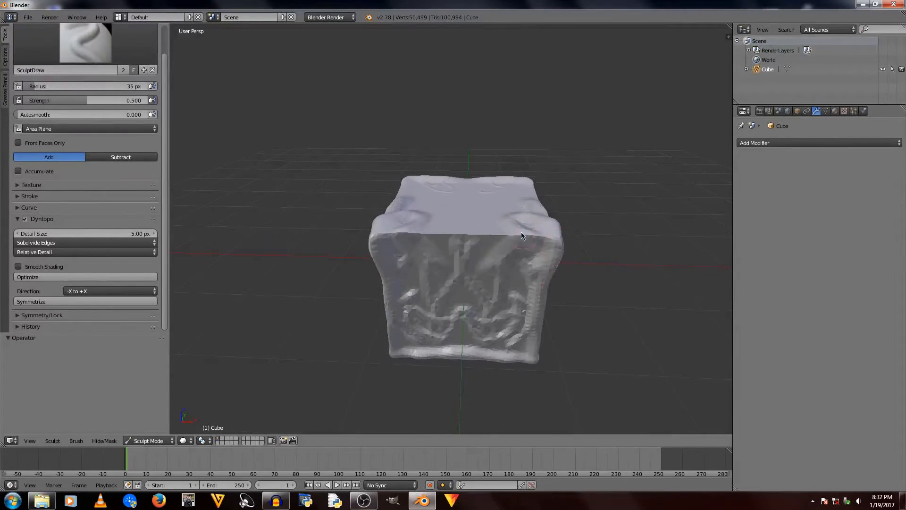
pyautogui.click(548, 234)
pyautogui.scroll(-3, 601, 251)
pyautogui.scroll(3, 601, 252)
pyautogui.moveTo(601, 251)
pyautogui.mouseDown(button='middle')
pyautogui.moveTo(480, 258)
pyautogui.moveTo(542, 215)
pyautogui.moveTo(584, 217)
pyautogui.moveTo(497, 214)
pyautogui.moveTo(466, 242)
pyautogui.mouseUp(button='middle')
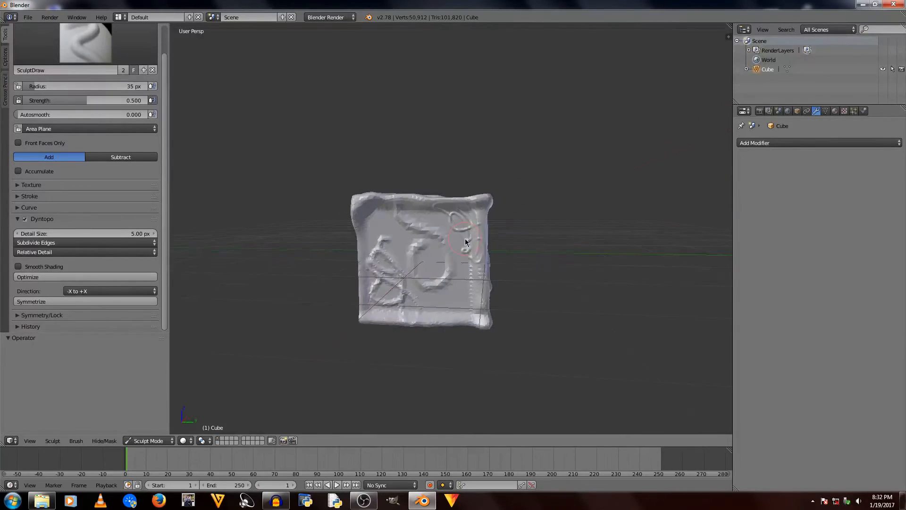
# Round off the remaining sharp top and vertical edges of the cube with further SculptDraw strokes
pyautogui.moveTo(500, 214)
pyautogui.mouseDown(button='middle')
pyautogui.moveTo(449, 276)
pyautogui.moveTo(476, 260)
pyautogui.mouseUp(button='middle')
pyautogui.moveTo(476, 260); pyautogui.dragTo(393, 261)
pyautogui.moveTo(445, 262); pyautogui.dragTo(502, 277, button='middle')
pyautogui.scroll(3, 508, 280)
pyautogui.scroll(-2, 509, 282)
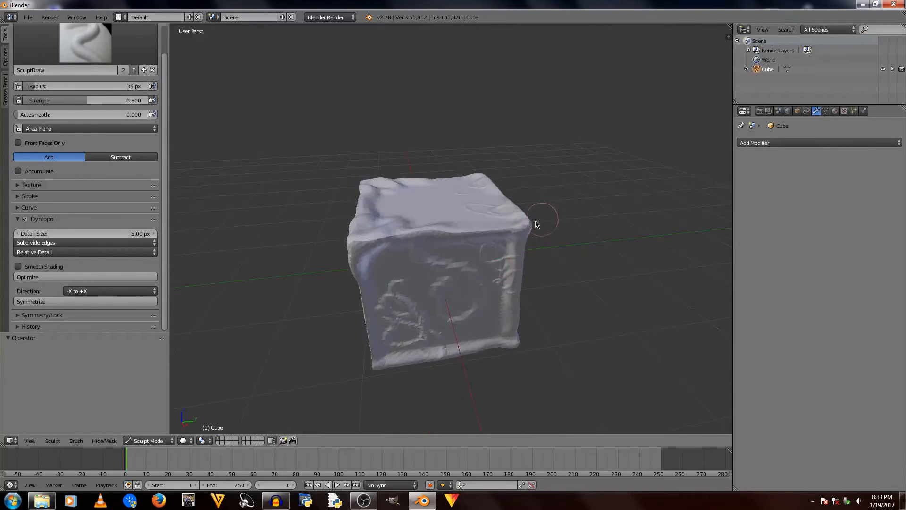
pyautogui.moveTo(412, 242)
pyautogui.mouseDown(button='middle')
pyautogui.moveTo(532, 227)
pyautogui.moveTo(457, 237)
pyautogui.moveTo(447, 233)
pyautogui.moveTo(458, 209)
pyautogui.moveTo(420, 195)
pyautogui.mouseUp(button='middle')
pyautogui.moveTo(420, 196); pyautogui.dragTo(410, 319)
# Switch the sculpted cube to Object Mode and view its overall shape
pyautogui.moveTo(412, 332)
pyautogui.mouseDown(button='middle')
pyautogui.moveTo(468, 315)
pyautogui.moveTo(522, 333)
pyautogui.mouseUp(button='middle')
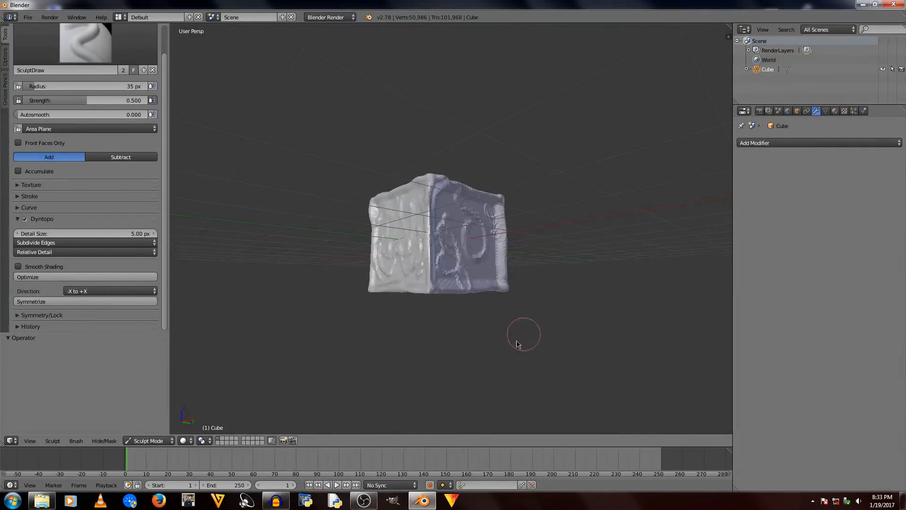
pyautogui.click(148, 440)
pyautogui.click(141, 427)
pyautogui.moveTo(437, 326); pyautogui.dragTo(463, 337, button='middle')
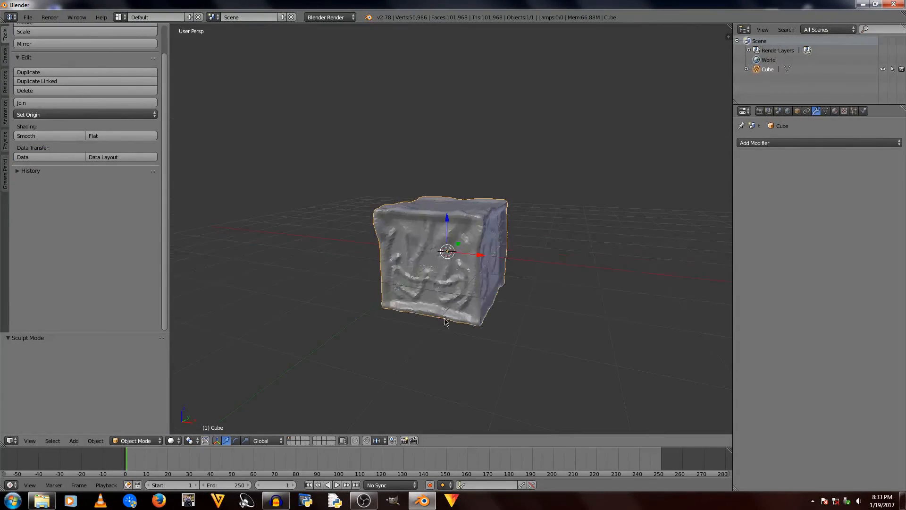